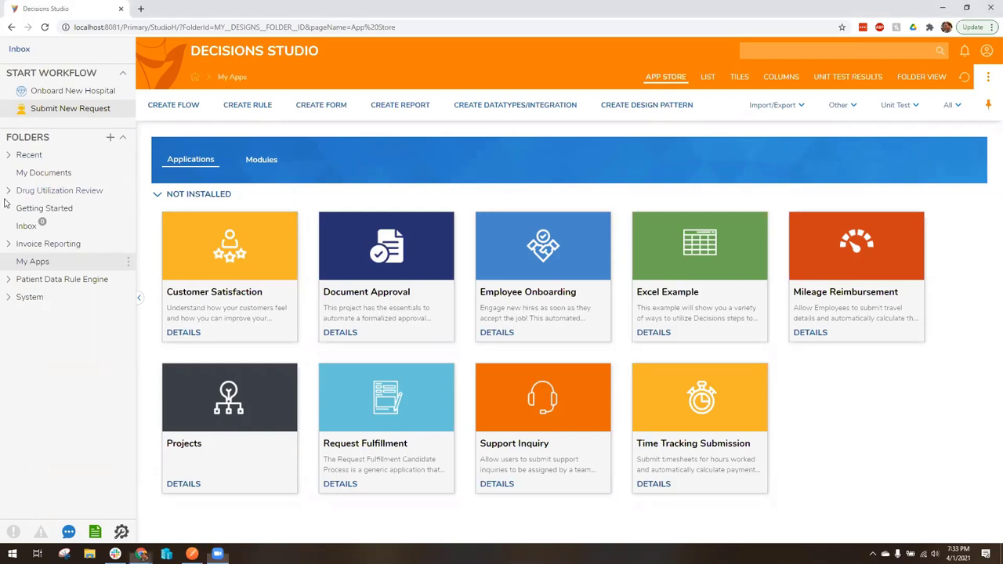
# Open the main dashboard of the Drug Utilization Review folder.
pyautogui.click(8, 192)
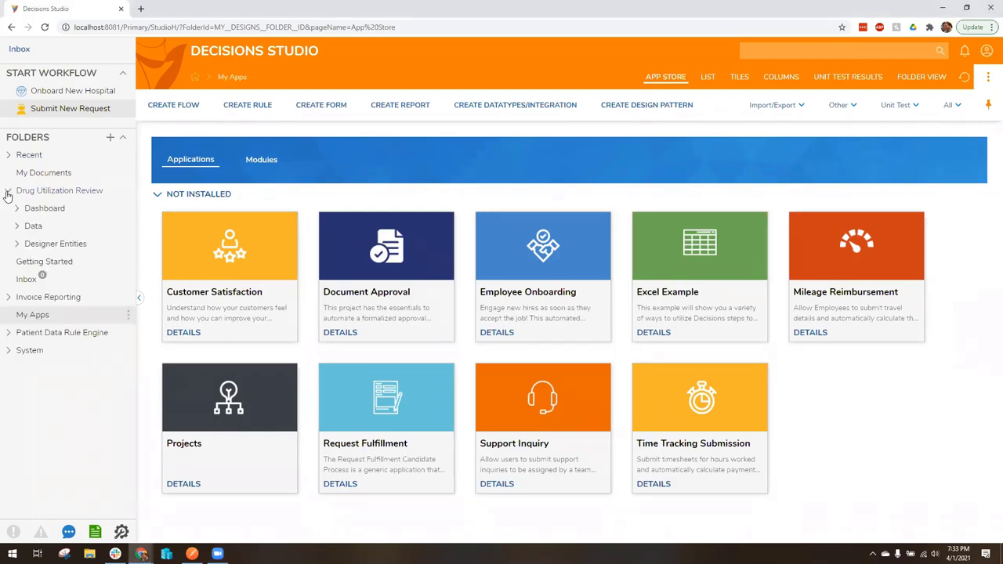
pyautogui.click(7, 192)
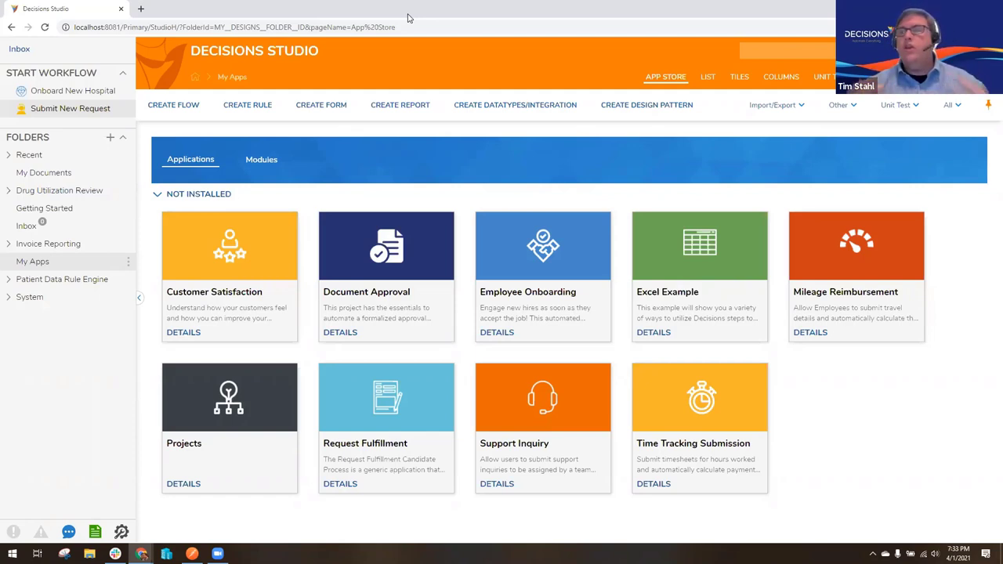
pyautogui.click(9, 191)
pyautogui.click(58, 193)
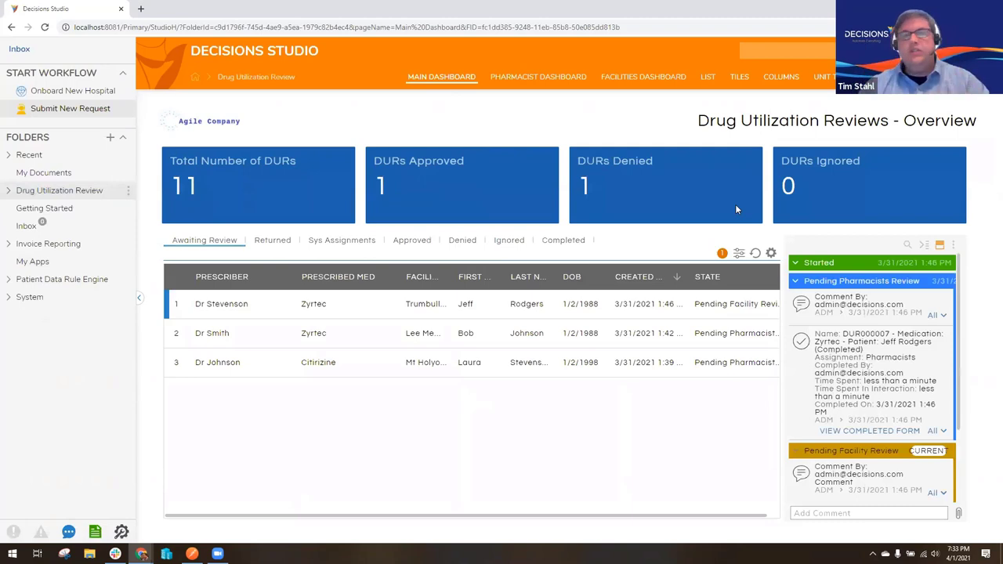
# Reload the dashboard with &chrome=off appended to its web address to hide the surrounding studio interface.
pyautogui.click(659, 27)
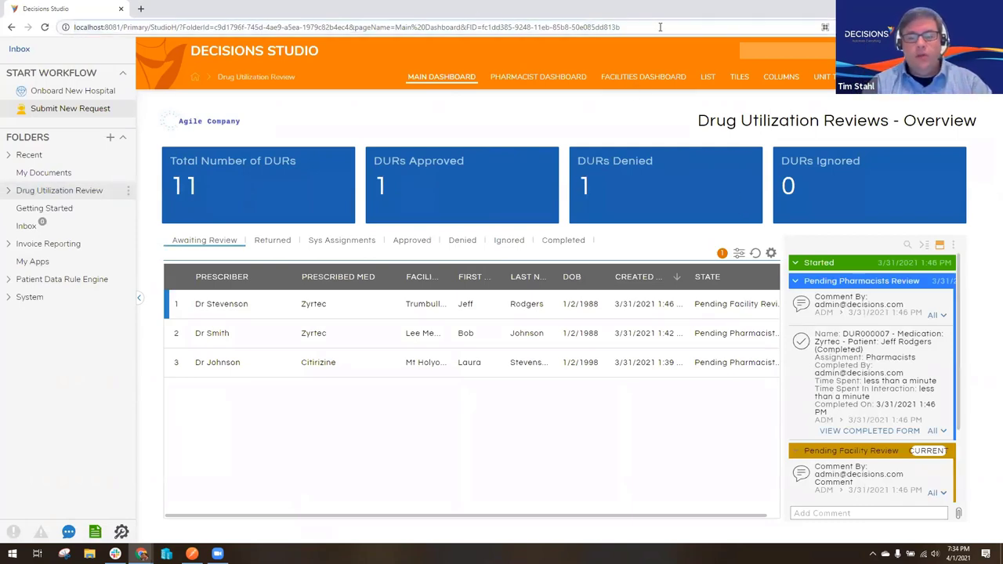
pyautogui.write('&chrome=off')
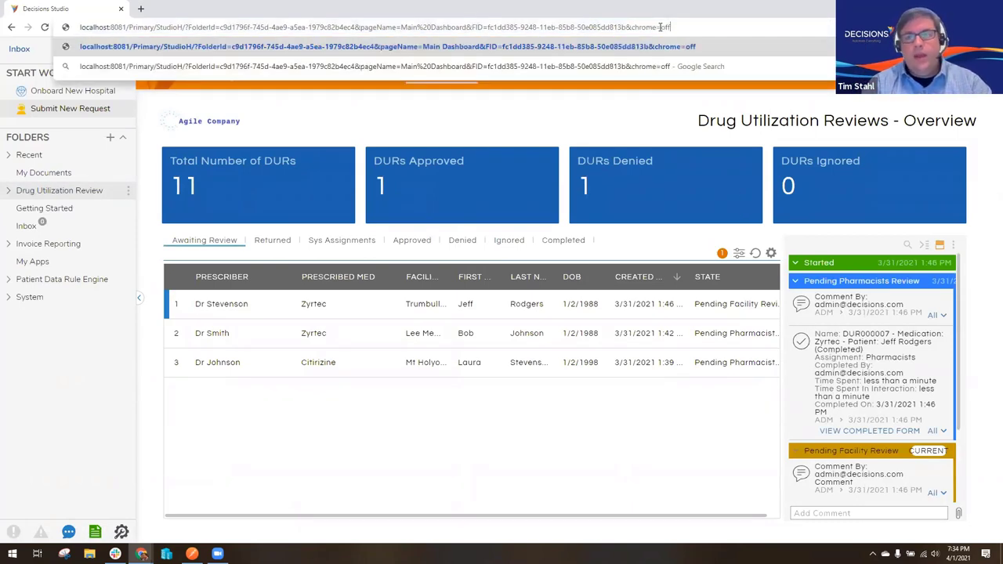
pyautogui.press('Return')
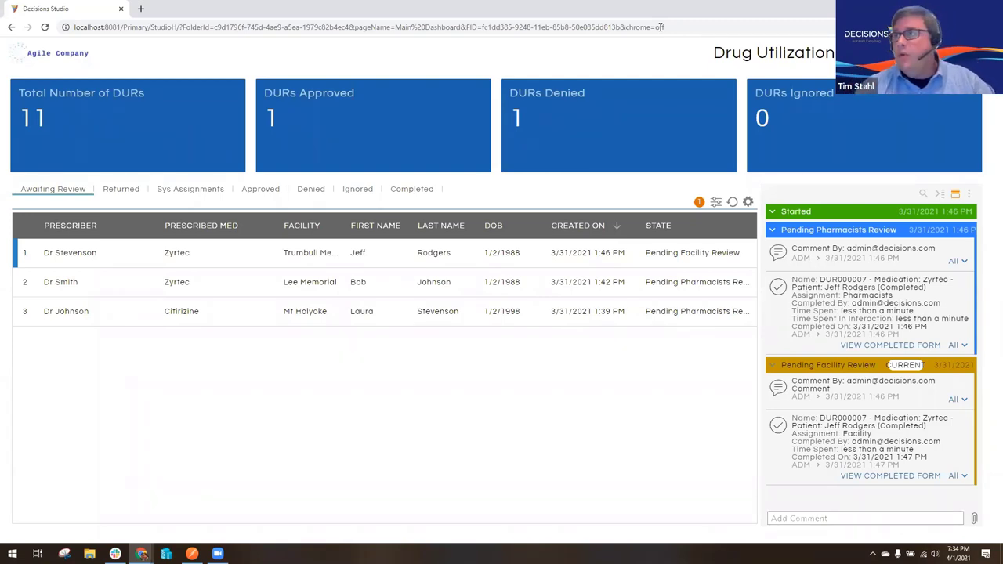
# Remove the &chrome=off parameter from the web address and reload the dashboard.
pyautogui.moveTo(619, 26); pyautogui.dragTo(694, 28)
pyautogui.press('BackSpace')
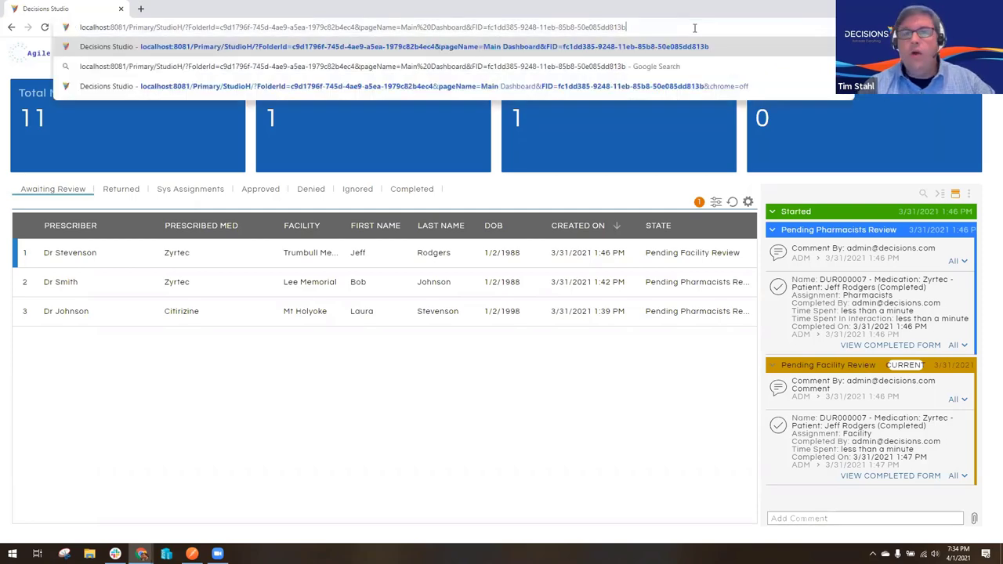
pyautogui.press('Return')
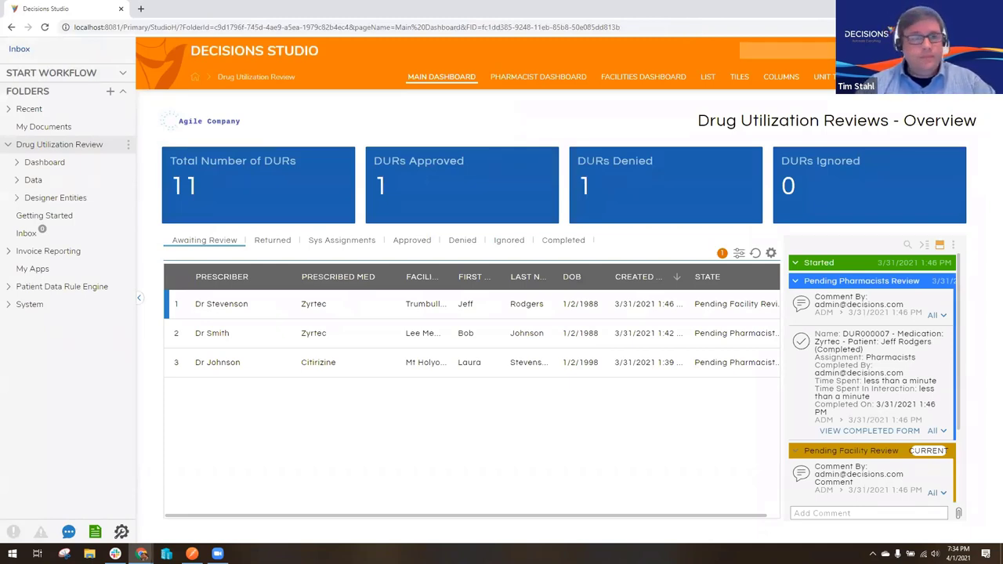
# Collapse the Drug Utilization Review folder and open the GOOD Hospital client folder in Patient Data Rule Engine.
pyautogui.click(9, 144)
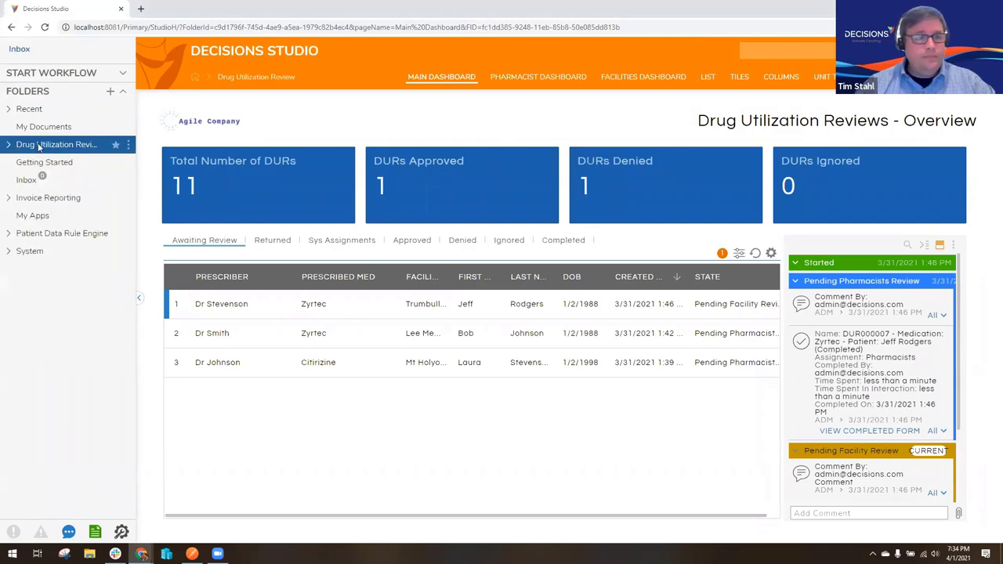
pyautogui.click(54, 238)
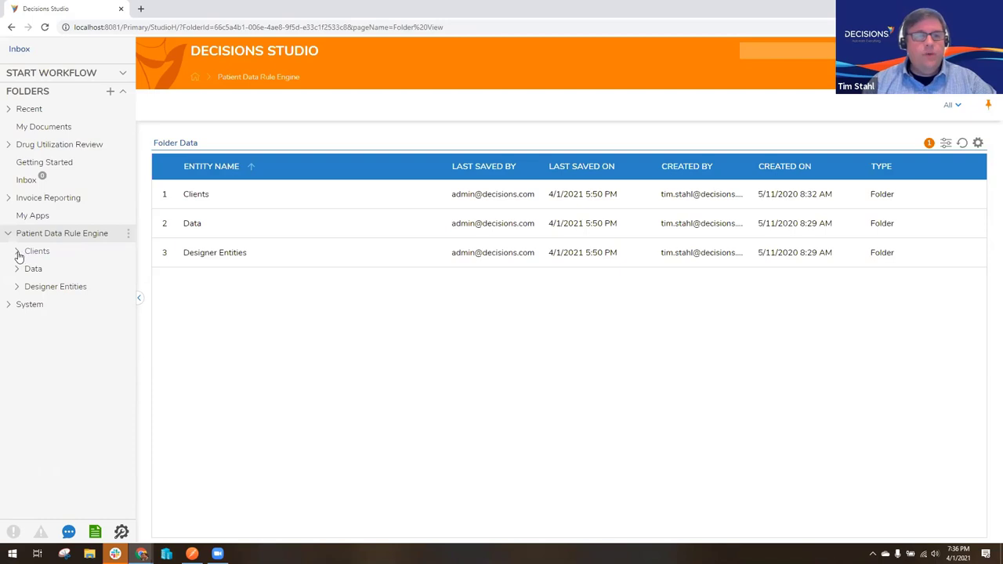
pyautogui.click(18, 252)
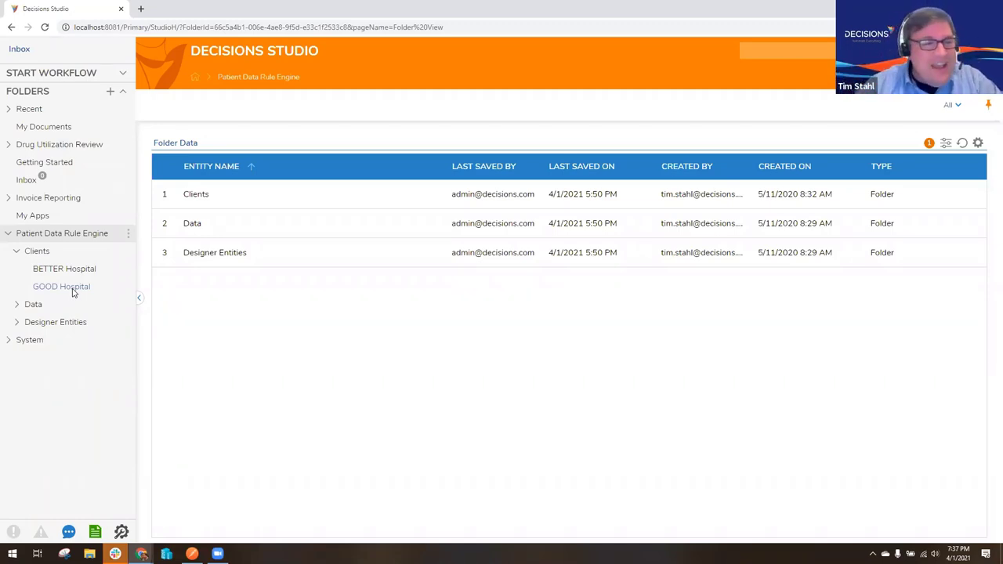
pyautogui.click(63, 287)
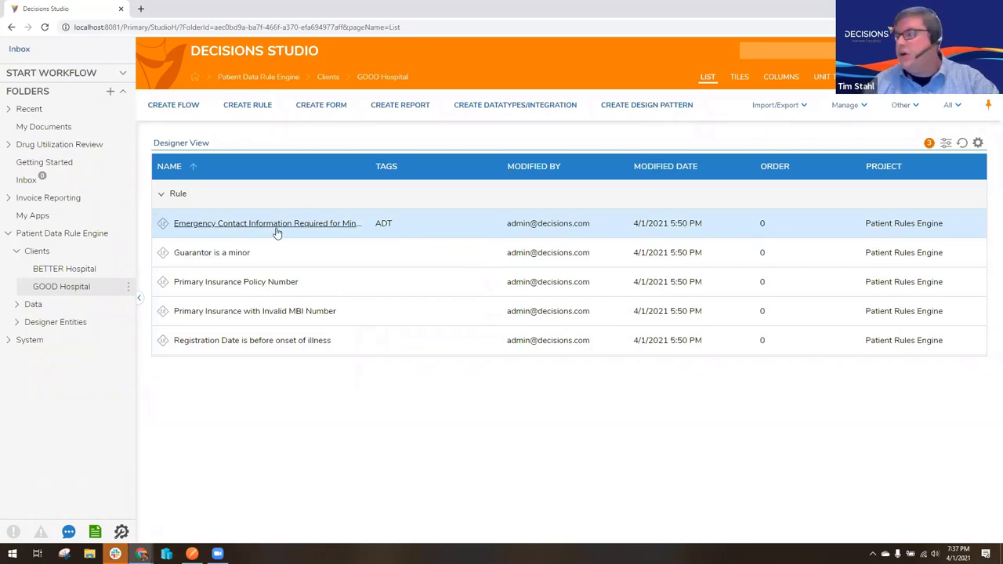
# Examine the conditions and Else error message of the Emergency Contact Information Required for Minors rule, and close it without saving.
pyautogui.click(276, 225)
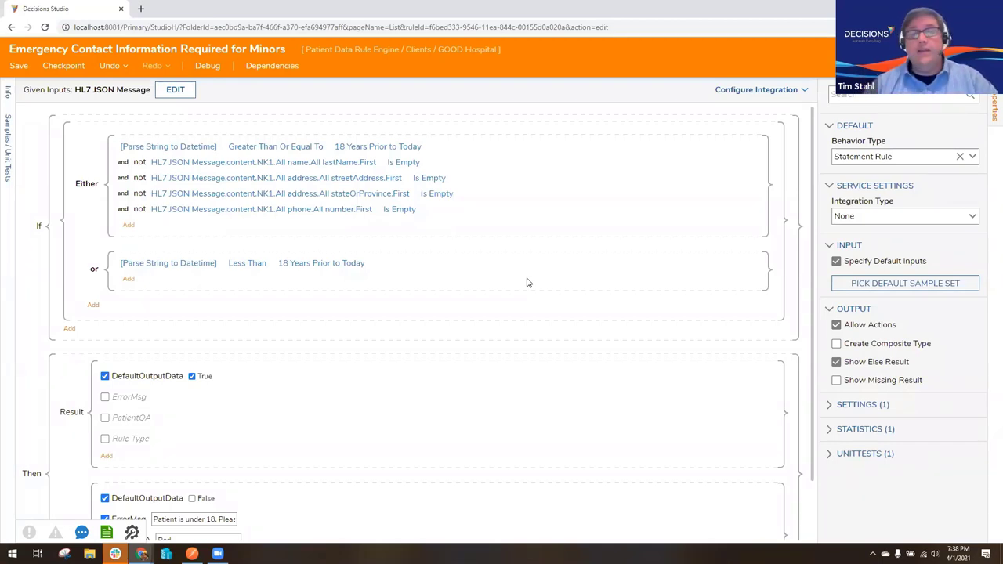
pyautogui.scroll(-2, 478, 292)
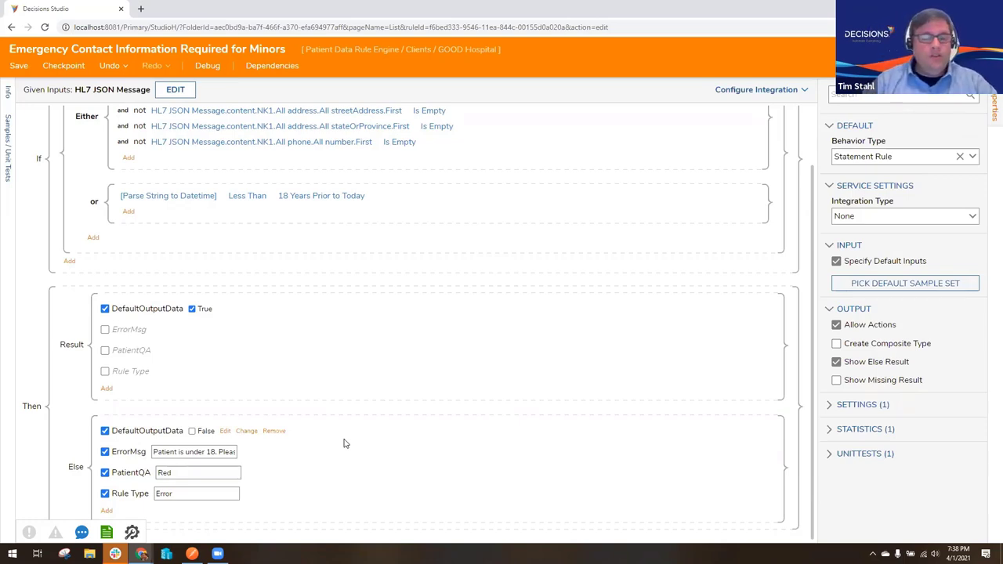
pyautogui.click(202, 452)
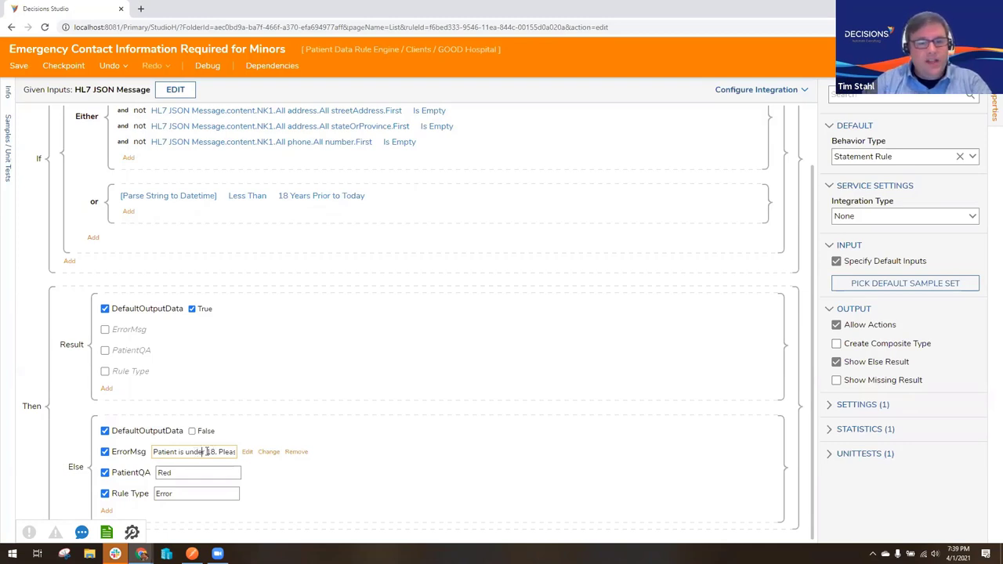
pyautogui.tripleClick(210, 452)
pyautogui.moveTo(212, 454); pyautogui.dragTo(182, 451)
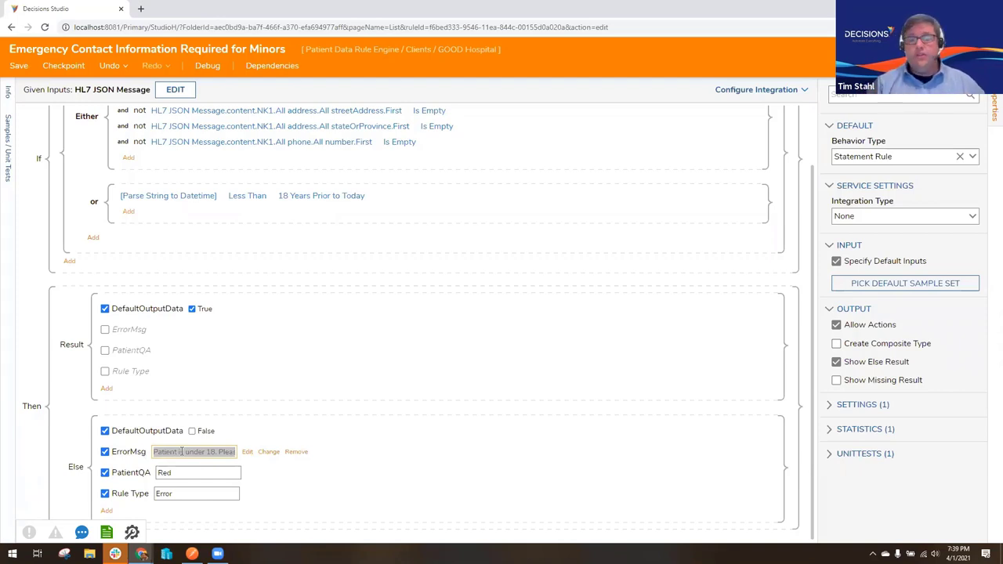
pyautogui.click(182, 452)
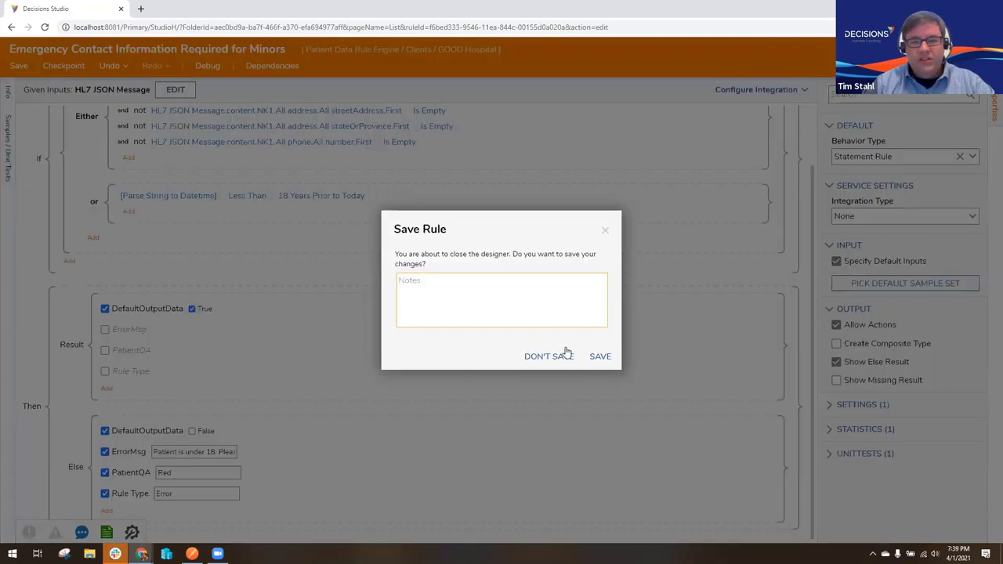
pyautogui.click(565, 351)
# Examine the Else error message of the Guarantor is a minor rule and close it without saving.
pyautogui.click(227, 254)
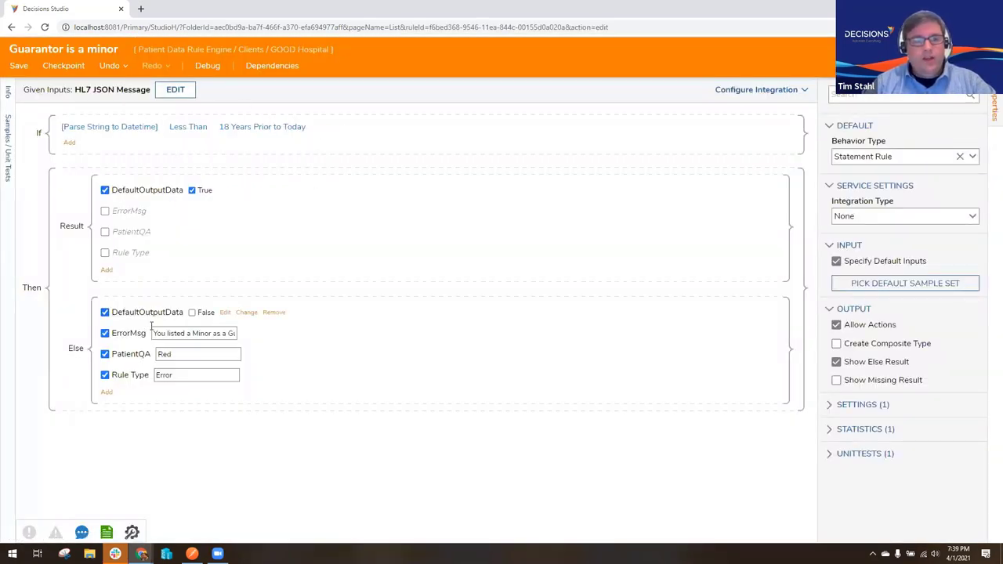
pyautogui.click(226, 333)
pyautogui.click(172, 333)
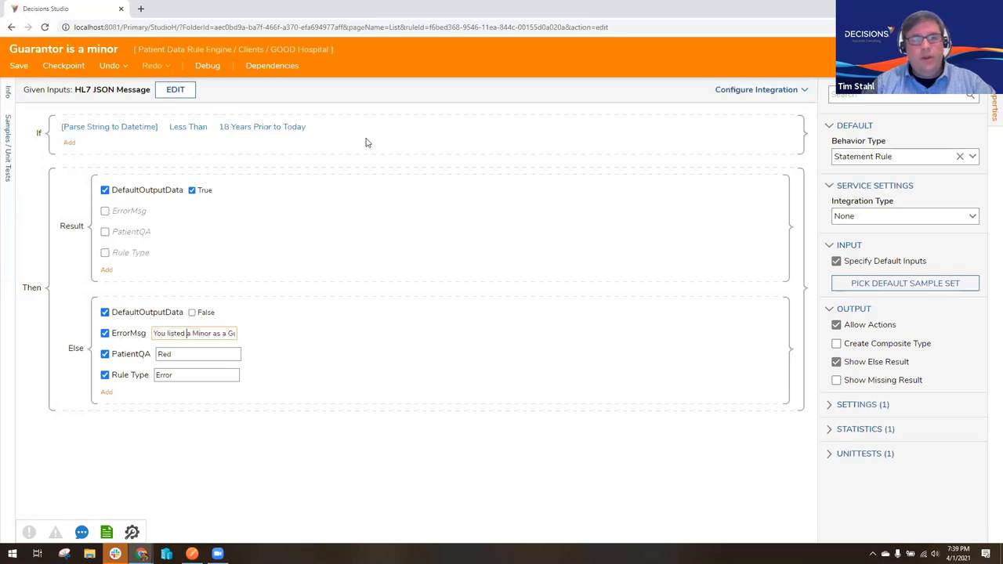
pyautogui.moveTo(222, 333); pyautogui.dragTo(151, 339)
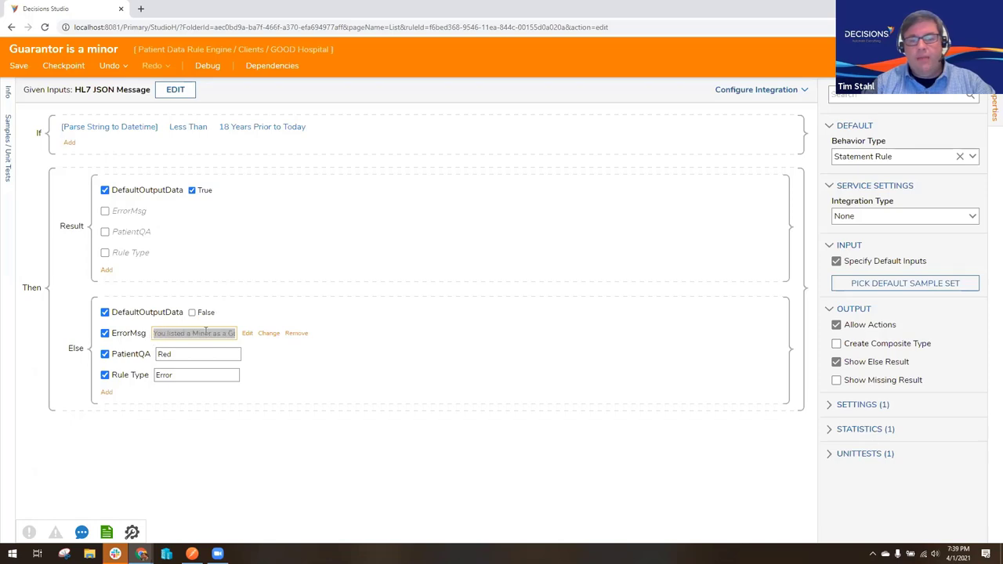
pyautogui.click(206, 333)
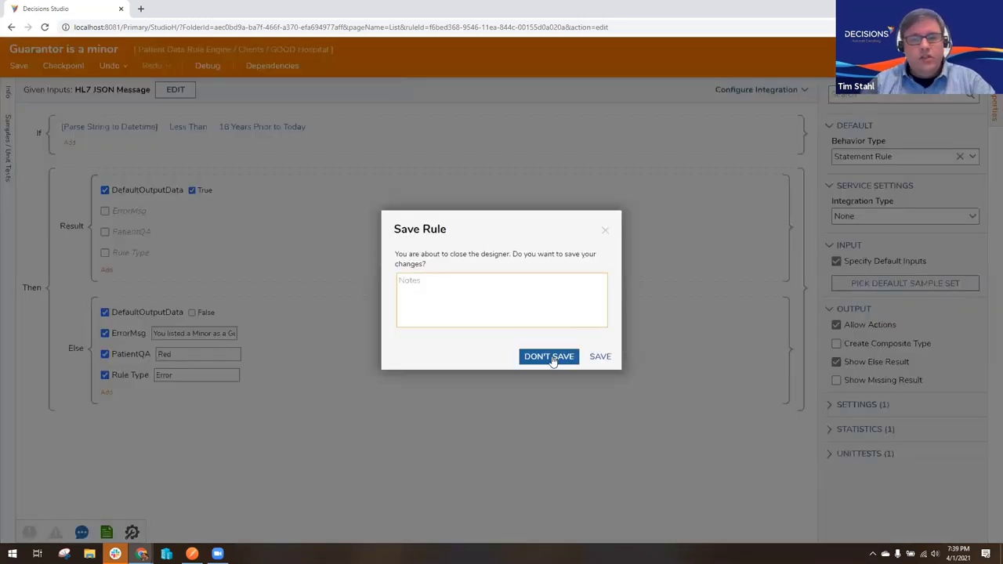
pyautogui.click(553, 354)
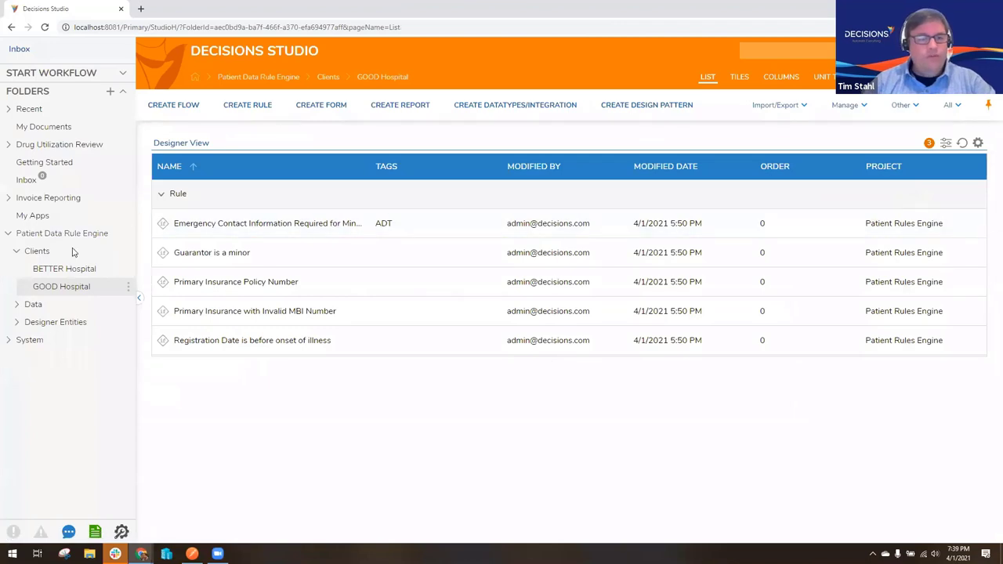
# Open the Run Ruleset flow from the Flow folder of the rule engine's Designer Entities.
pyautogui.click(16, 323)
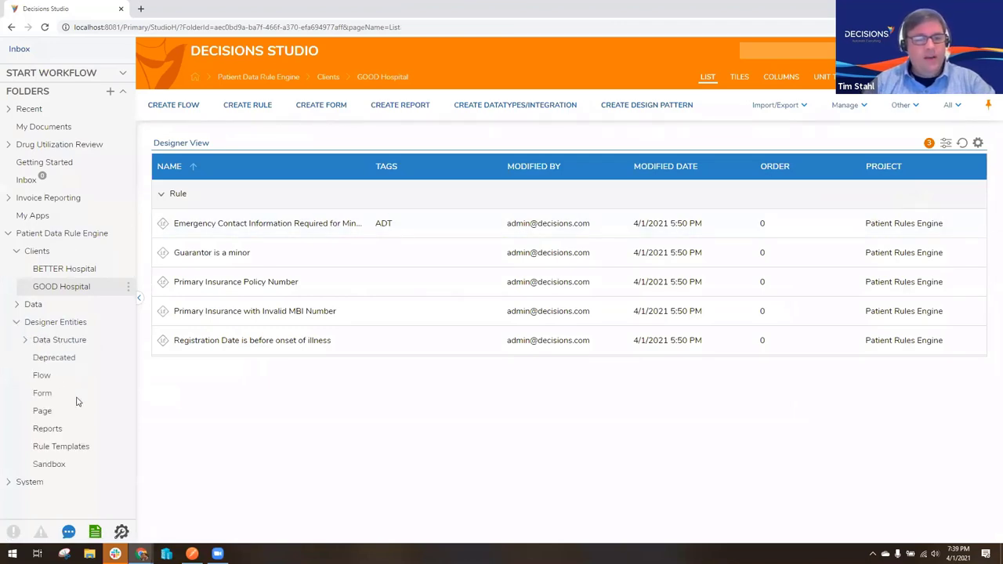
pyautogui.click(42, 375)
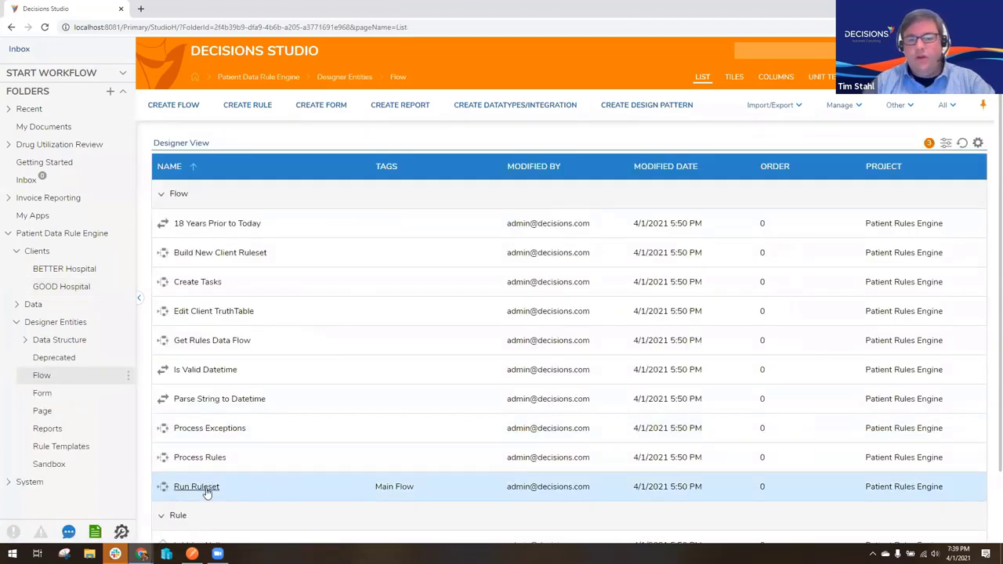
pyautogui.click(196, 487)
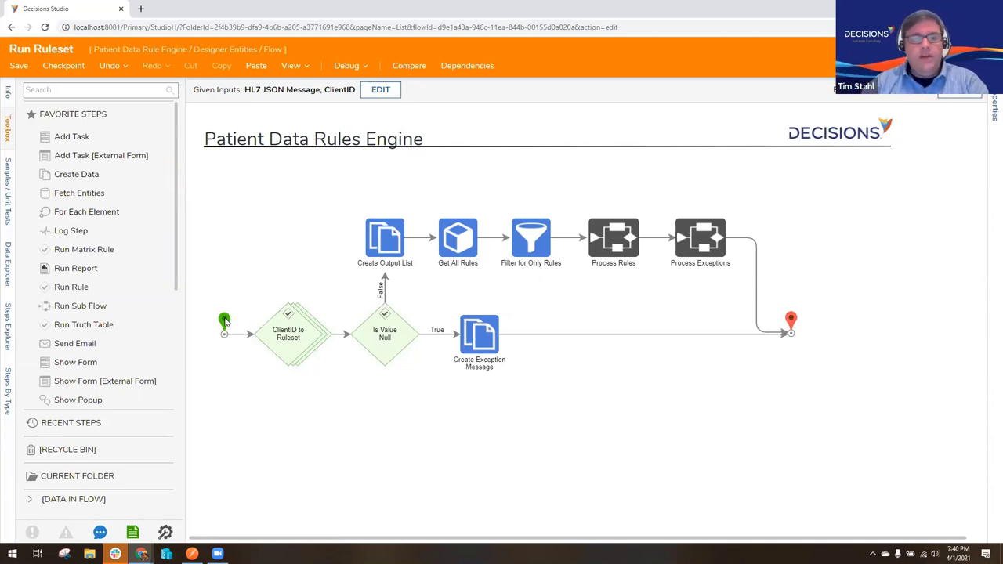
# Inspect the start step's input data and the end step's output data, and open the flow's API integration details.
pyautogui.click(224, 321)
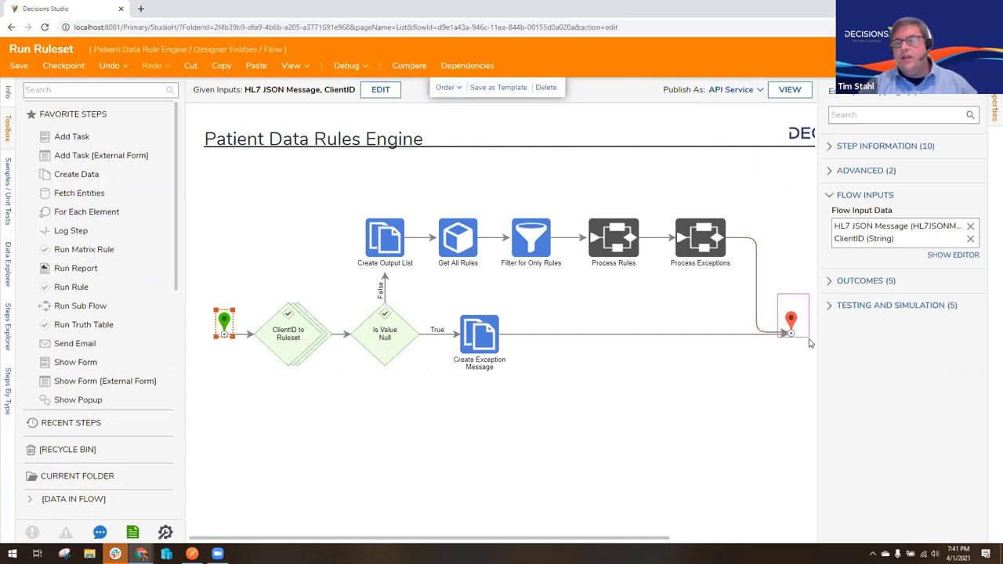
pyautogui.click(789, 322)
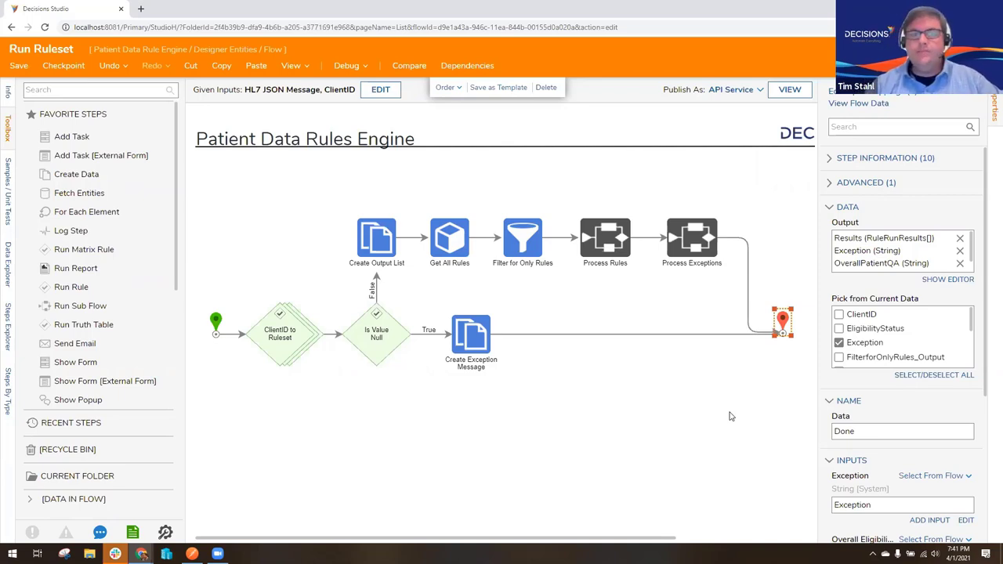
pyautogui.click(722, 345)
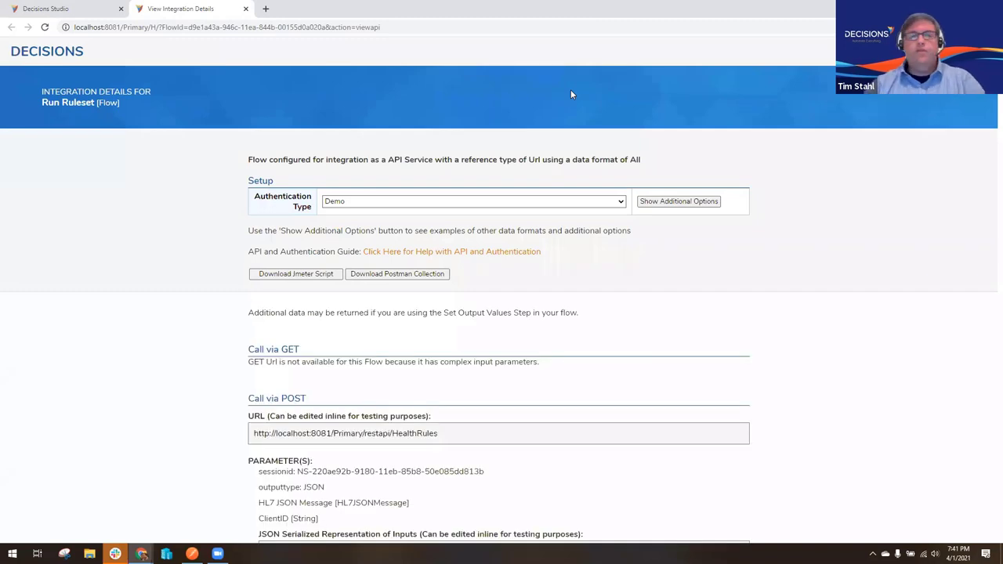
# Select Demo as the authentication type and highlight the HealthRules URL used for POST calls.
pyautogui.click(587, 205)
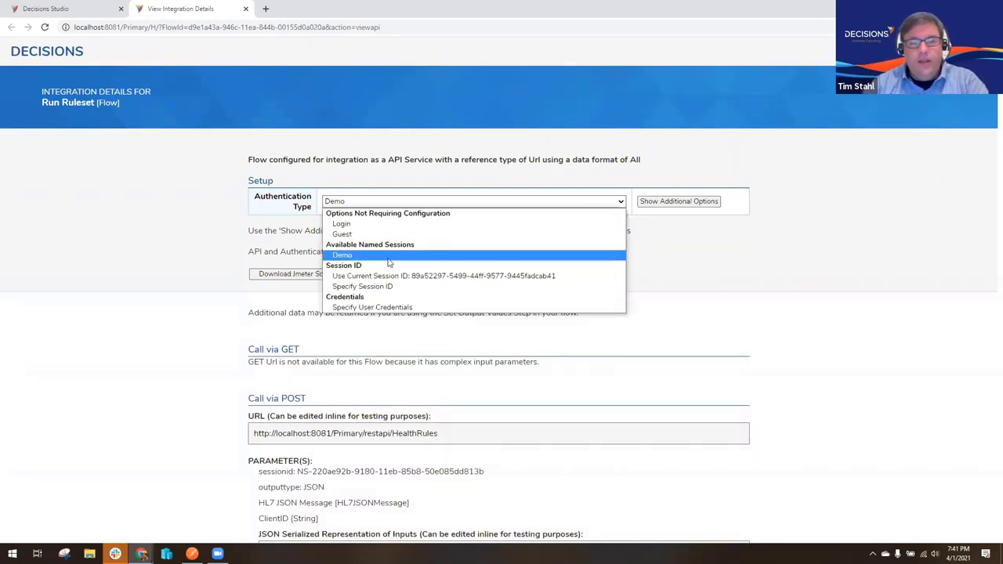
pyautogui.click(339, 255)
pyautogui.scroll(-2, 628, 337)
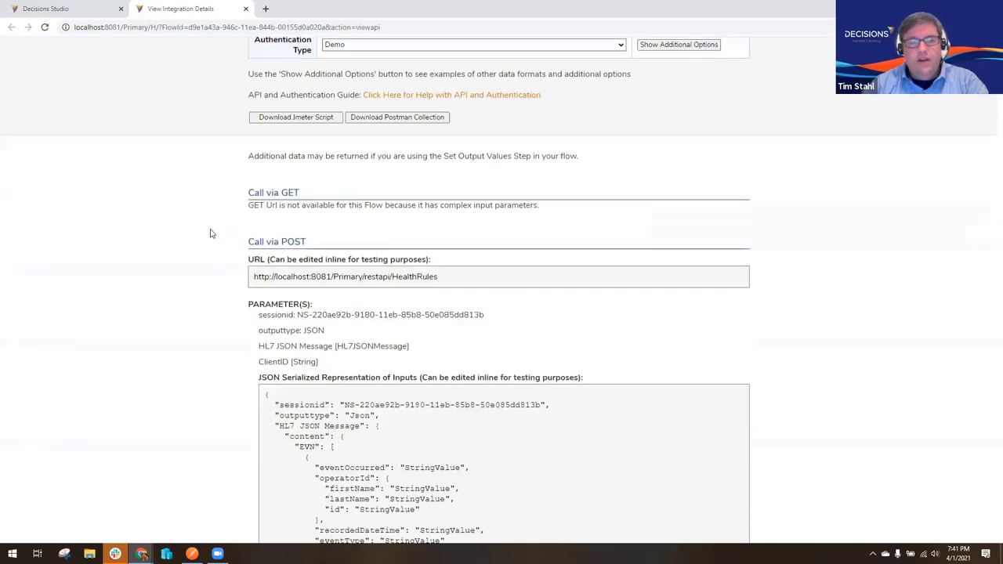
pyautogui.moveTo(437, 277); pyautogui.dragTo(246, 277)
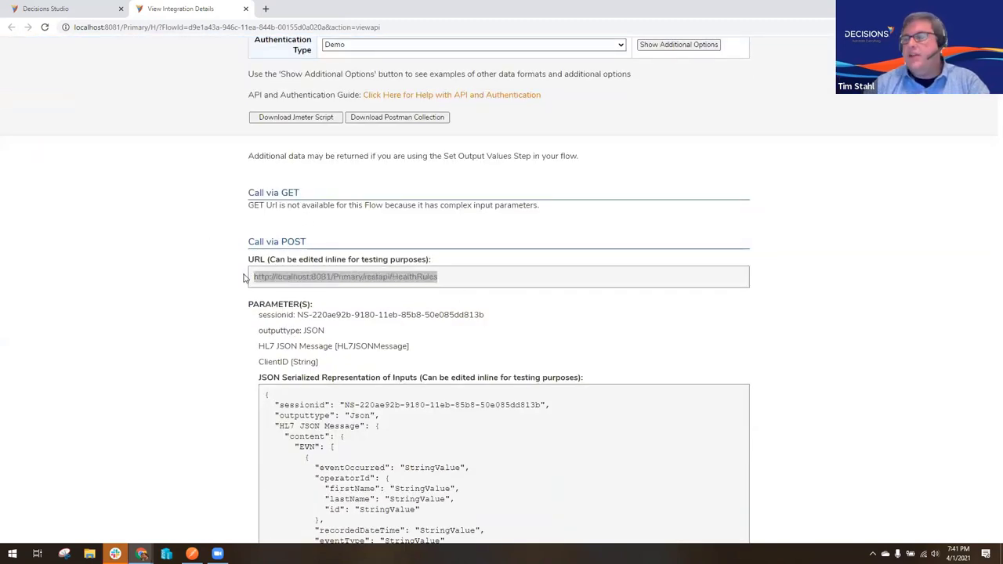
pyautogui.click(223, 279)
pyautogui.moveTo(437, 276); pyautogui.dragTo(235, 280)
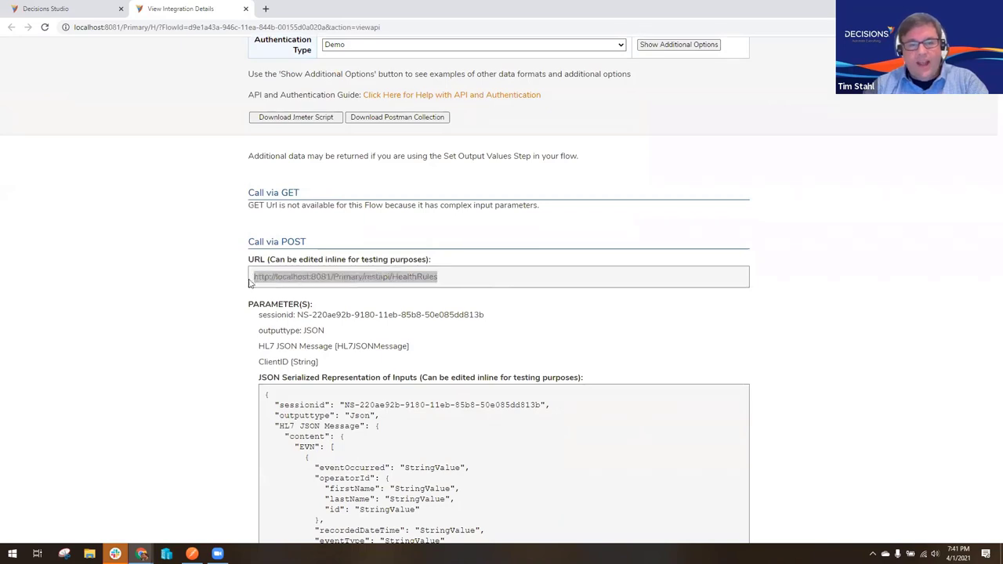
pyautogui.click(233, 284)
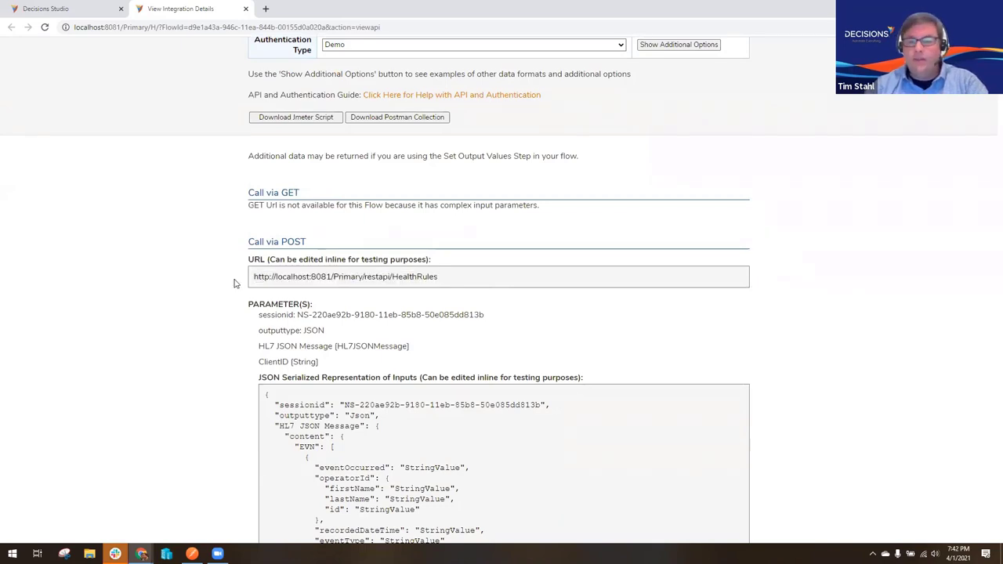
# Examine the POST call's parameters and the JSON serialized representation of its inputs.
pyautogui.scroll(-1, 233, 284)
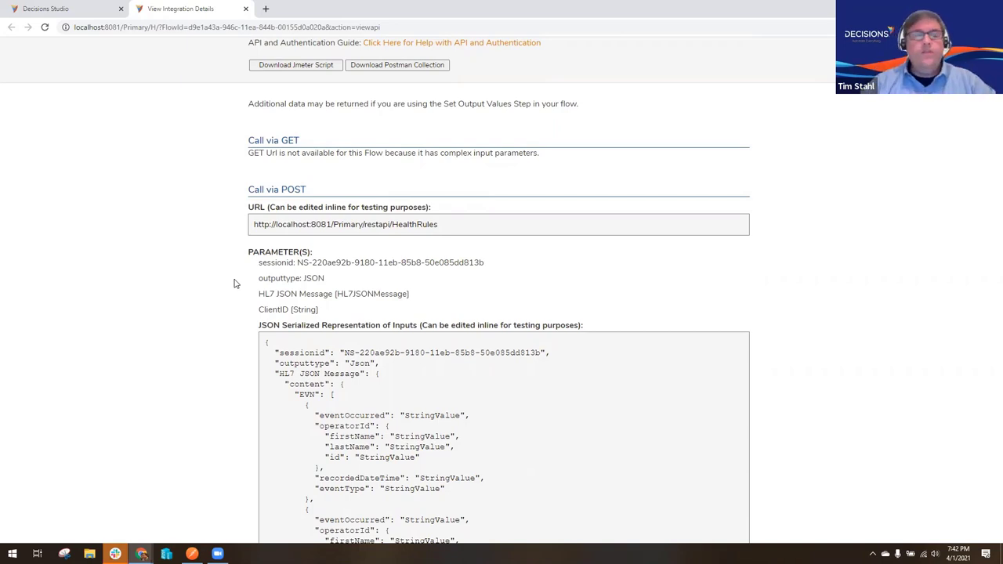
pyautogui.scroll(-1, 233, 283)
pyautogui.moveTo(292, 273); pyautogui.dragTo(495, 272)
pyautogui.click(315, 293)
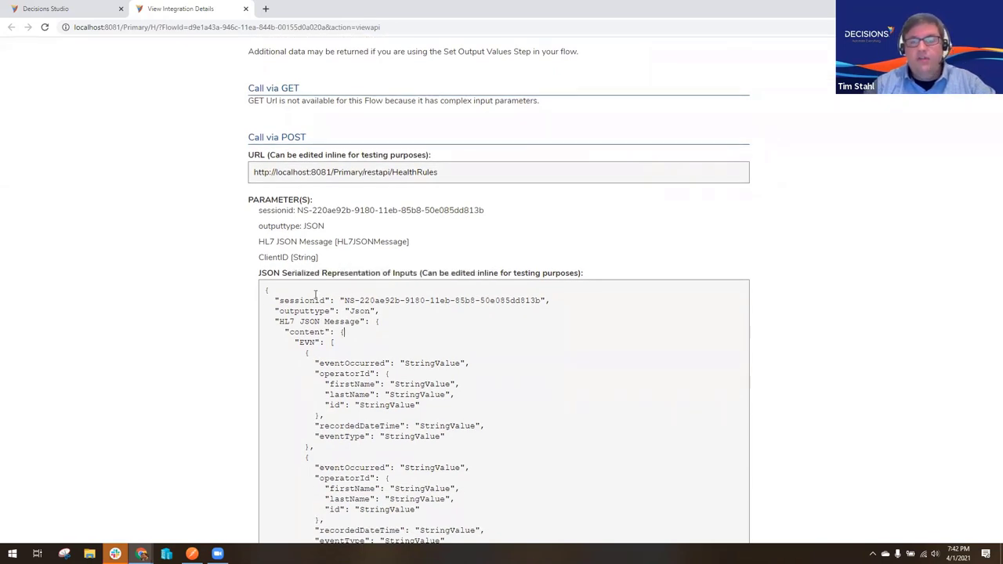
# Review the serialized HL7 input message and the output fields from ErrorMsg to OverallEligibilityStatus, and close the integration details.
pyautogui.moveTo(265, 290); pyautogui.dragTo(472, 441)
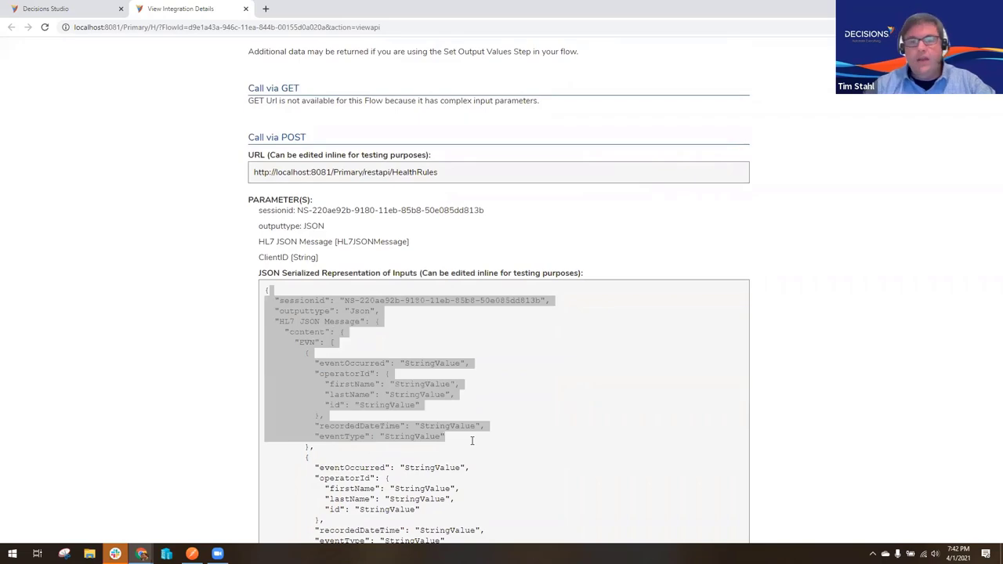
pyautogui.click(471, 440)
pyautogui.scroll(-20, 985, 161)
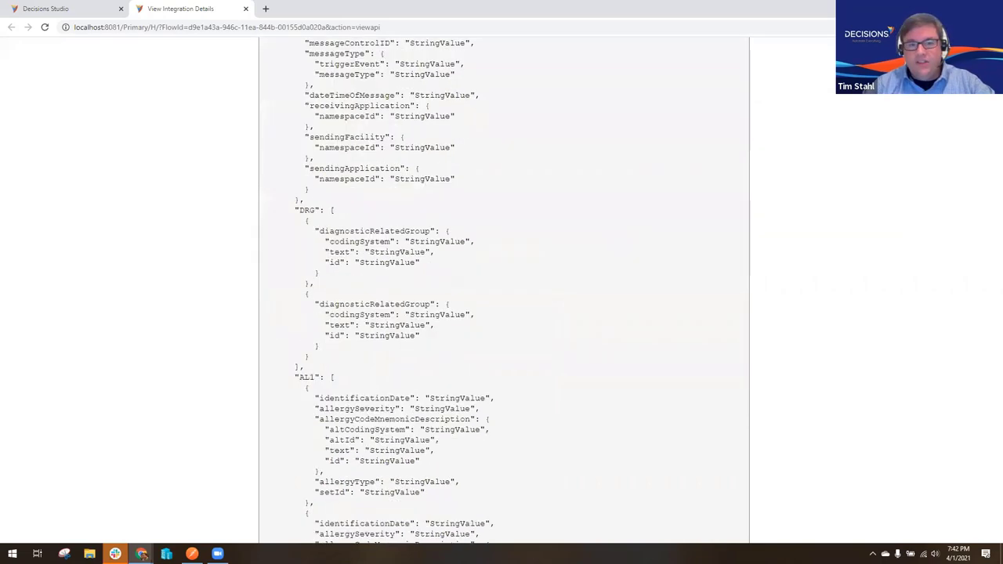
pyautogui.scroll(-20, 988, 326)
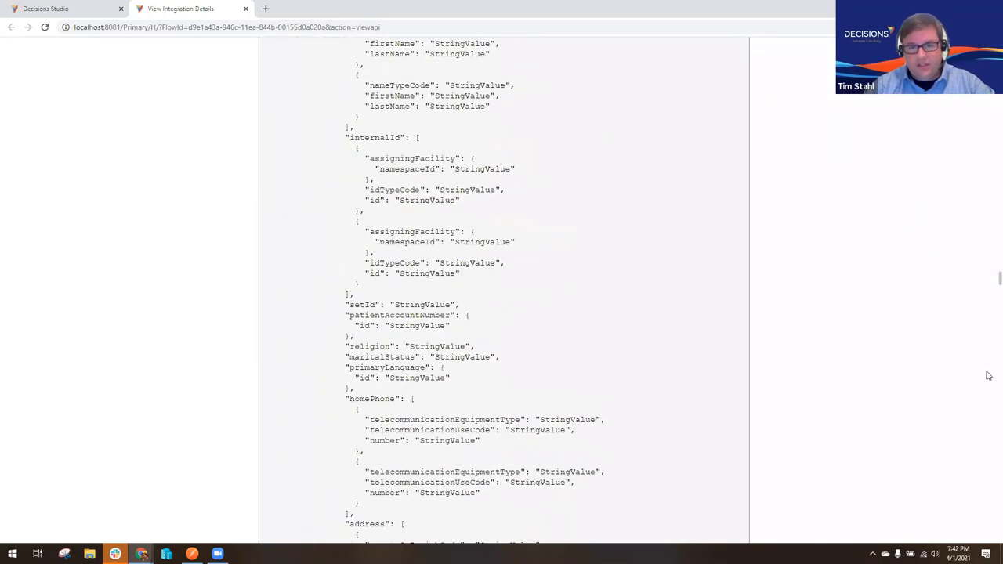
pyautogui.scroll(-20, 988, 508)
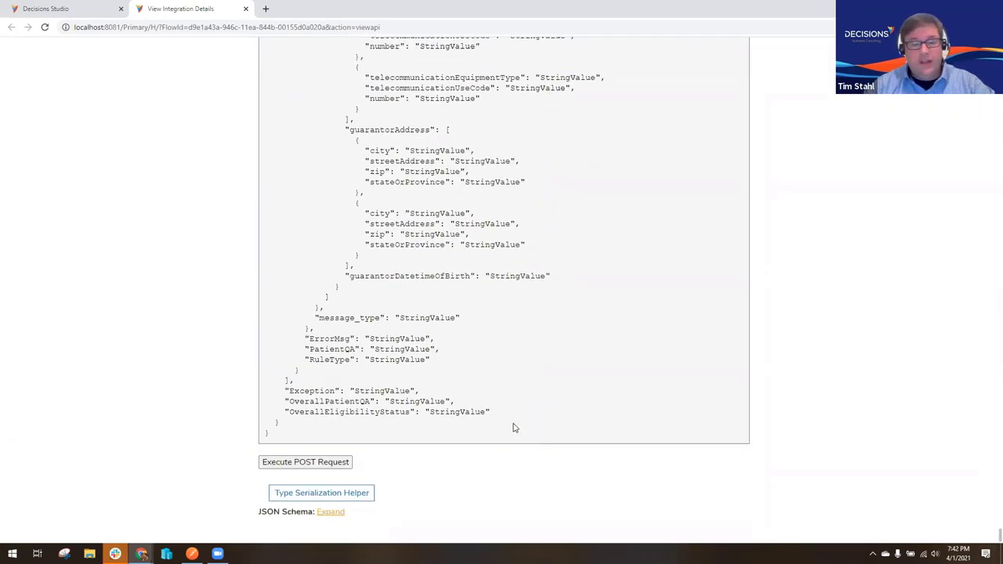
pyautogui.moveTo(304, 324); pyautogui.dragTo(545, 427)
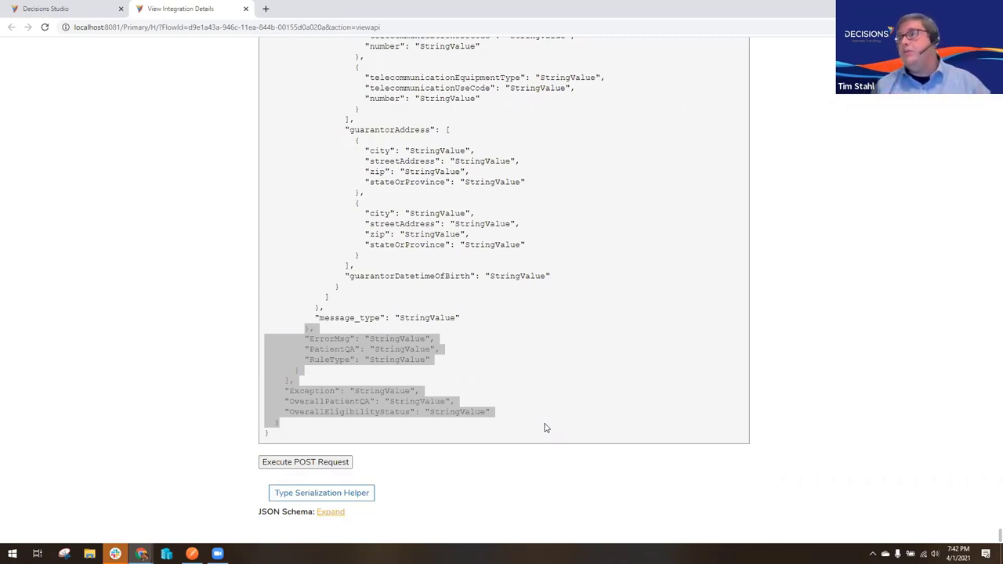
pyautogui.click(246, 10)
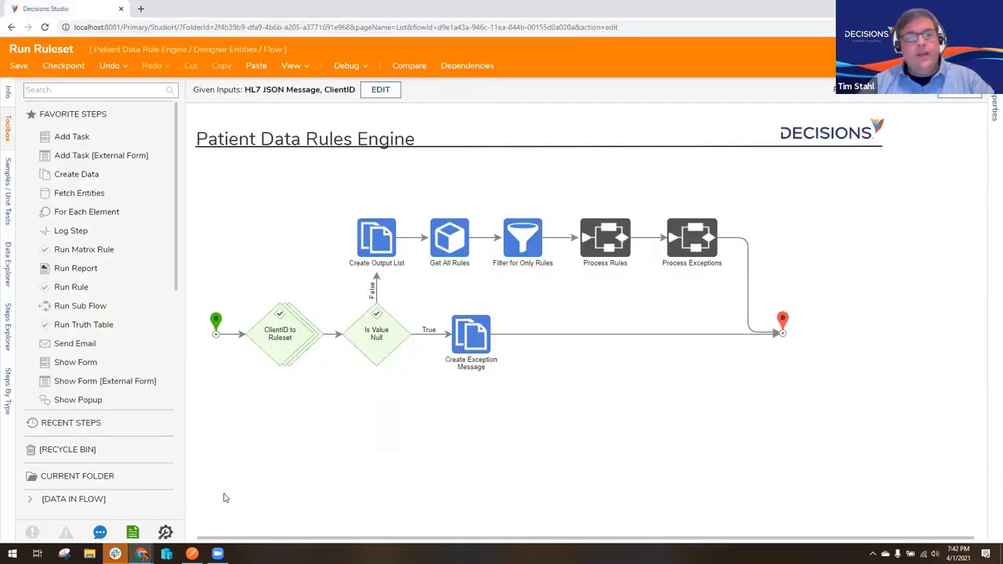
# Switch to Postman, open the GOOD - Missing Phone request from HL7 RulesDemo - v7 local, check its HealthRules URL and show its body.
pyautogui.click(191, 554)
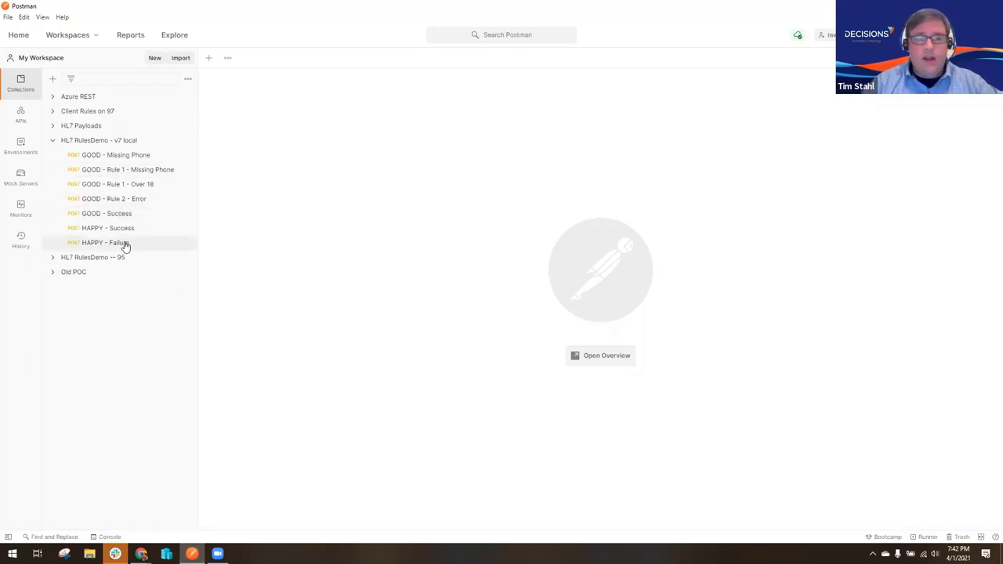
pyautogui.click(116, 156)
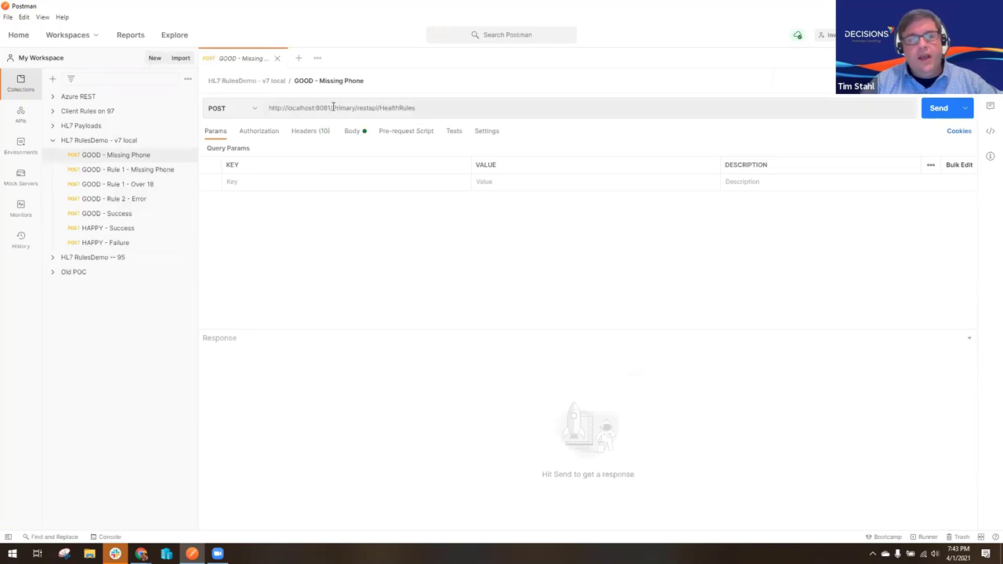
pyautogui.moveTo(269, 108); pyautogui.dragTo(456, 107)
pyautogui.click(457, 108)
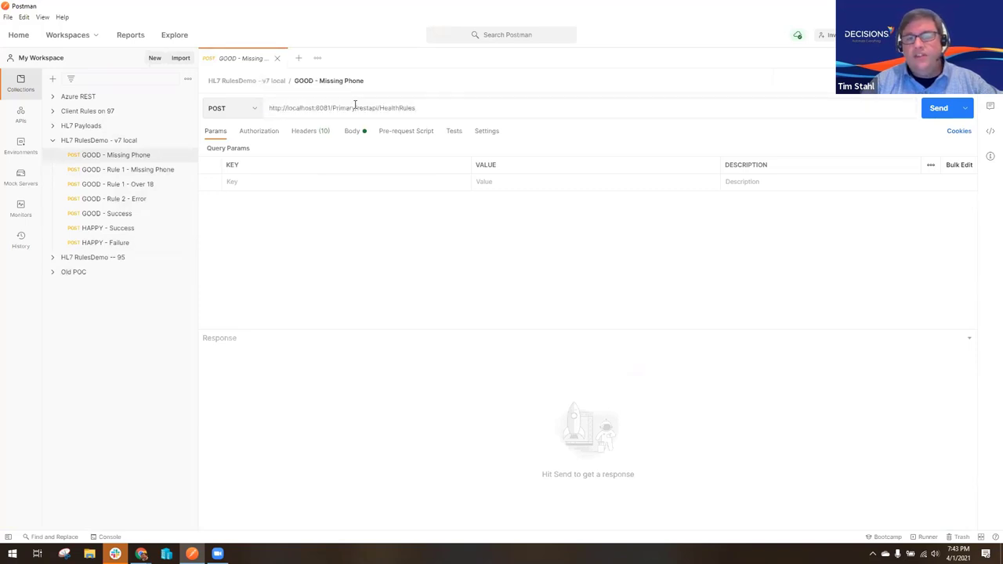
pyautogui.click(354, 132)
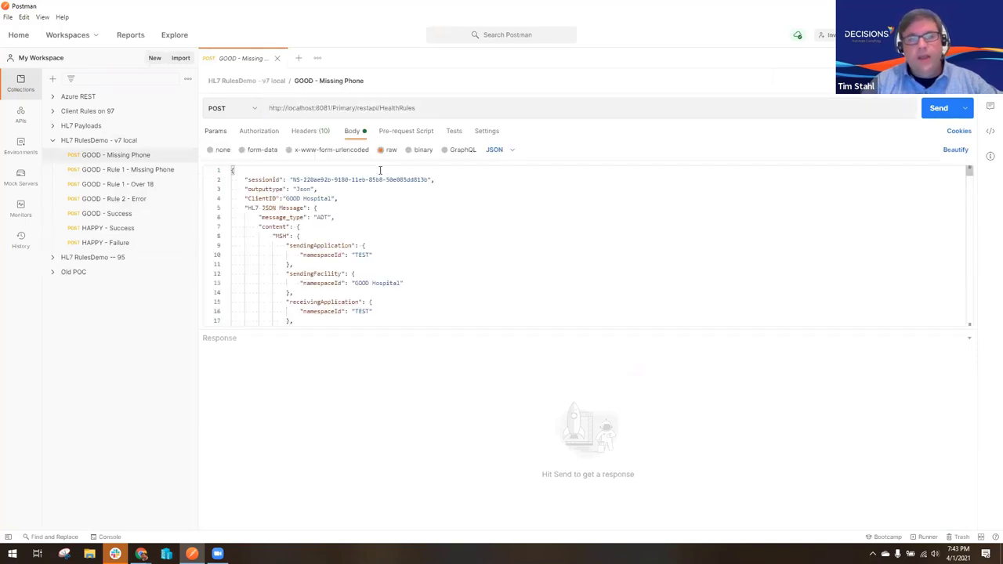
# Examine the ClientID and the HL7 JSON message content in the request body.
pyautogui.moveTo(258, 198); pyautogui.dragTo(350, 199)
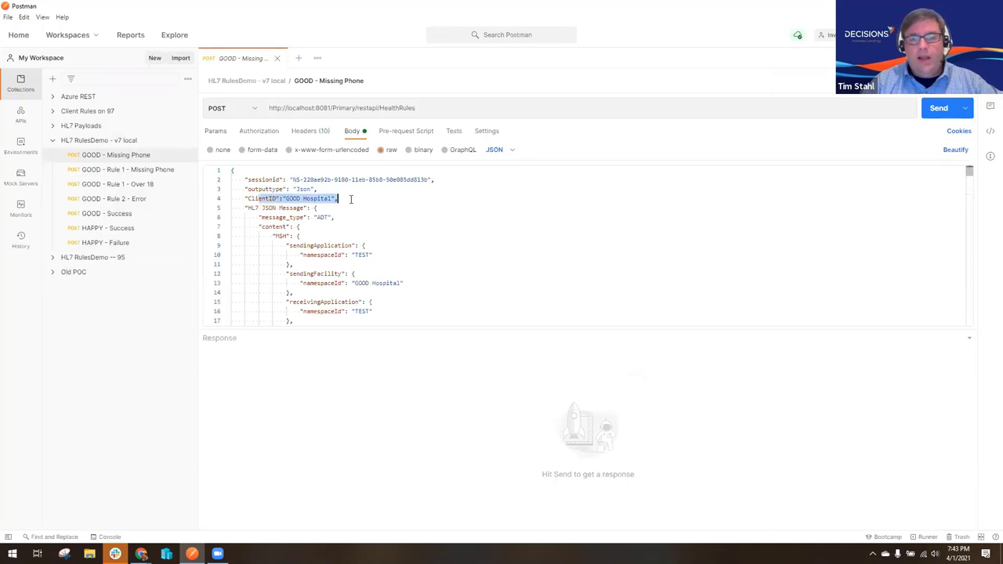
pyautogui.click(293, 224)
pyautogui.scroll(-2, 380, 241)
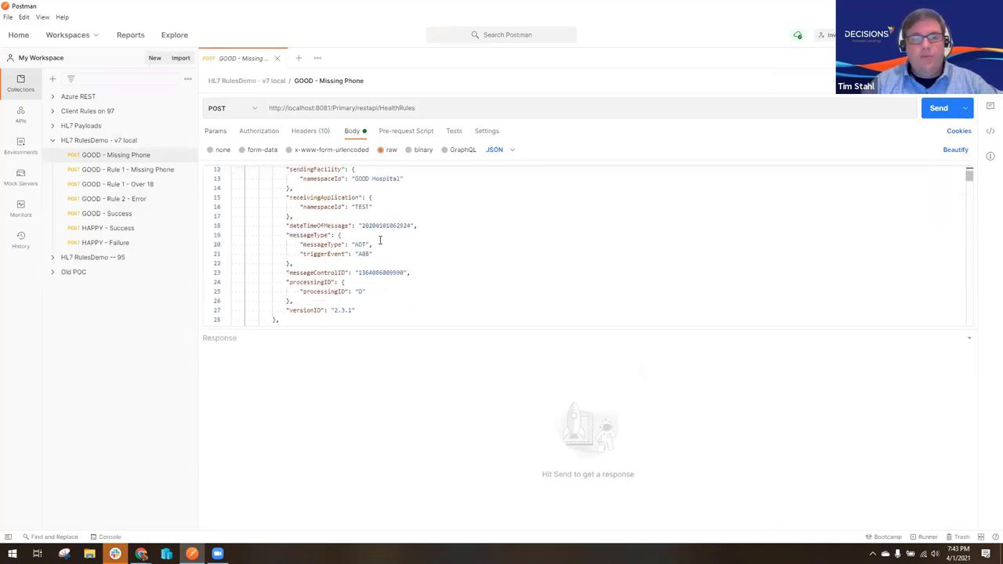
pyautogui.scroll(-13, 380, 241)
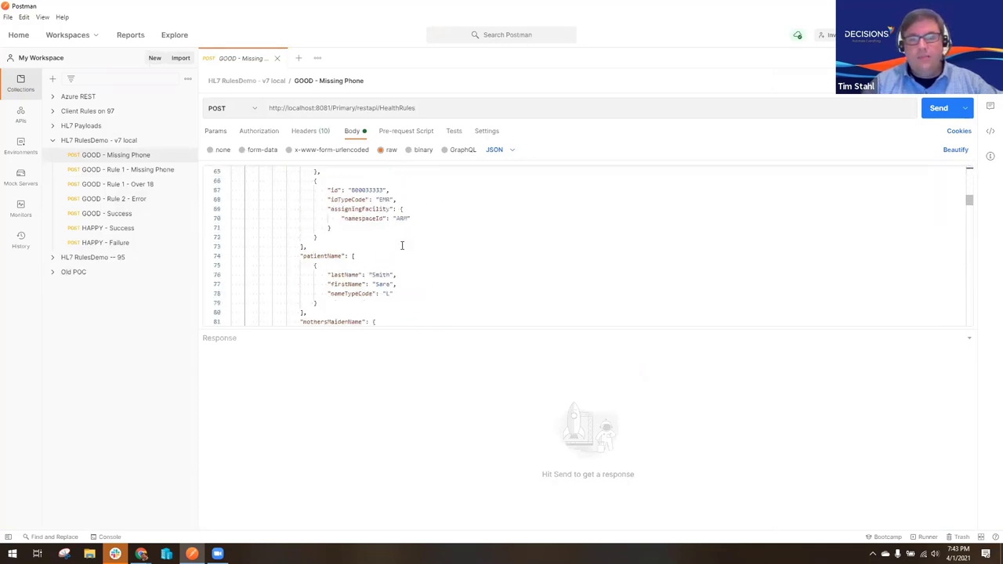
pyautogui.scroll(16, 401, 245)
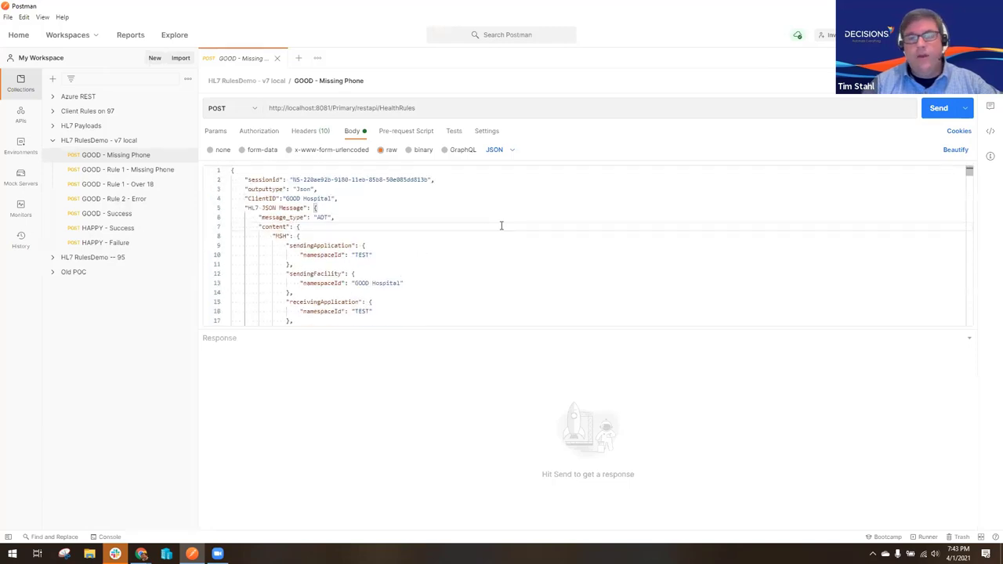
# Send the GOOD - Missing Phone request and examine the rule result and its ErrorMsg in the response.
pyautogui.click(947, 110)
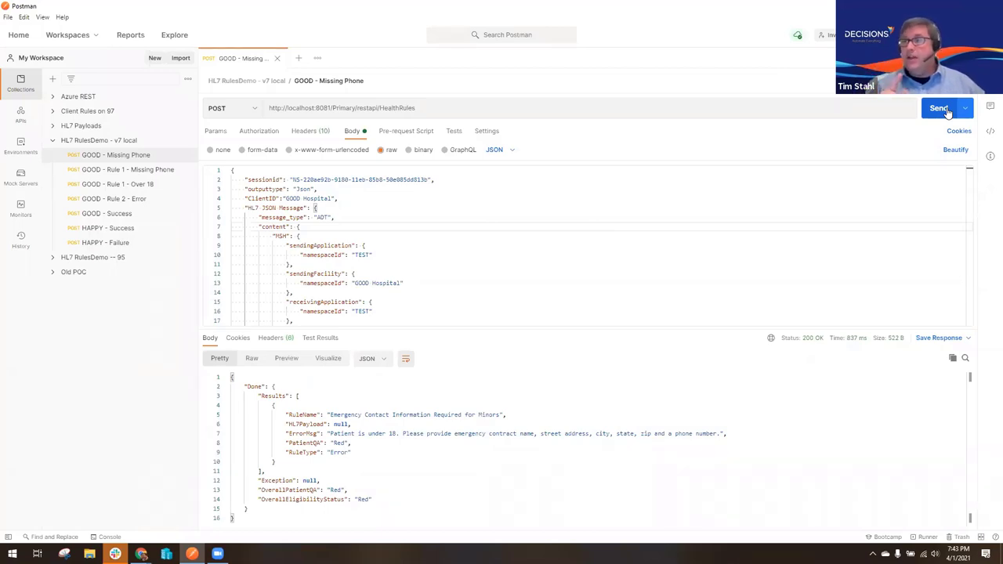
pyautogui.moveTo(296, 408); pyautogui.dragTo(427, 455)
pyautogui.click(321, 434)
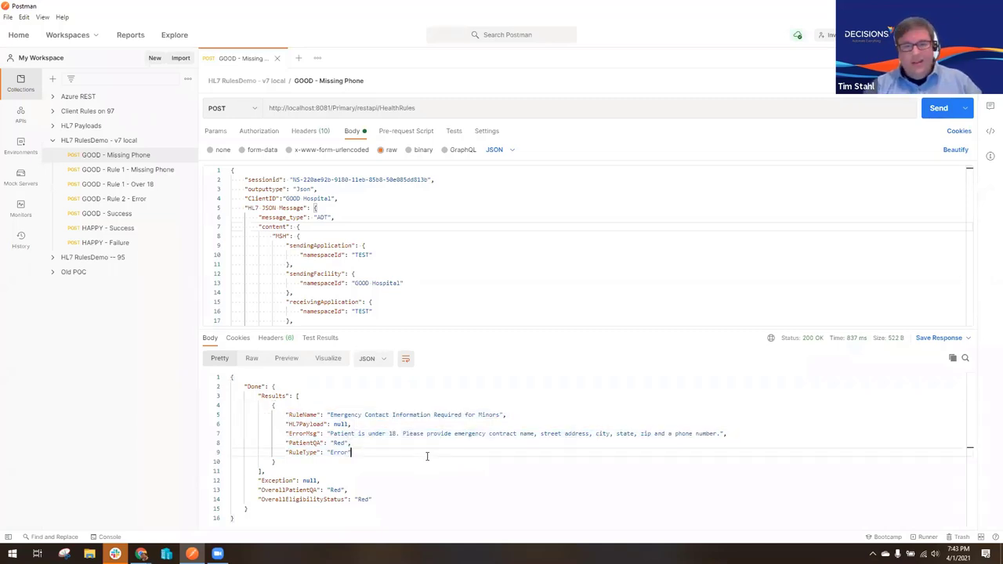
pyautogui.moveTo(320, 433); pyautogui.dragTo(702, 439)
pyautogui.click(752, 427)
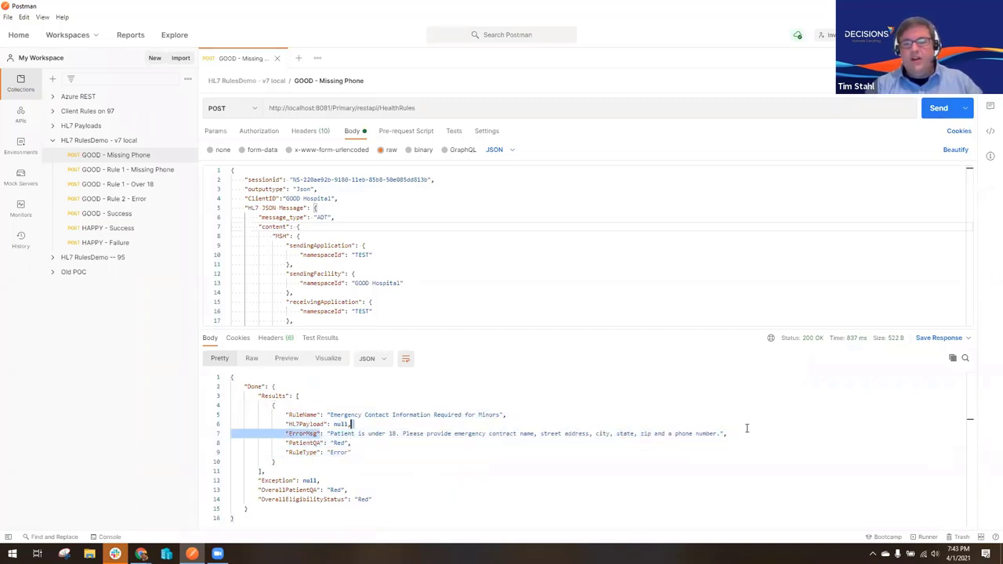
pyautogui.tripleClick(750, 432)
pyautogui.click(557, 441)
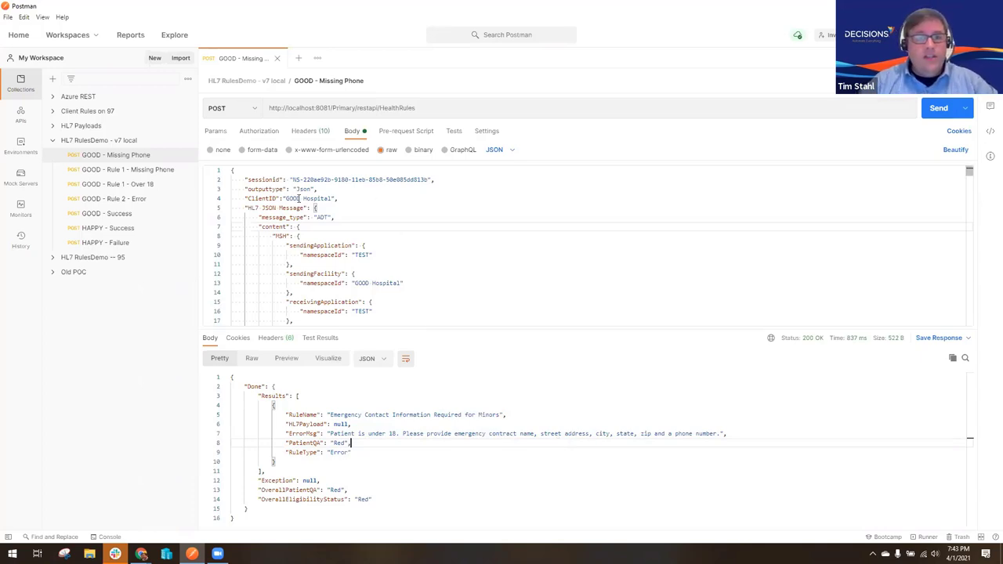
# Change the ClientID in the request body to "GOODasdf Hospital", send the request and examine the response.
pyautogui.click(299, 198)
pyautogui.write('asdf')
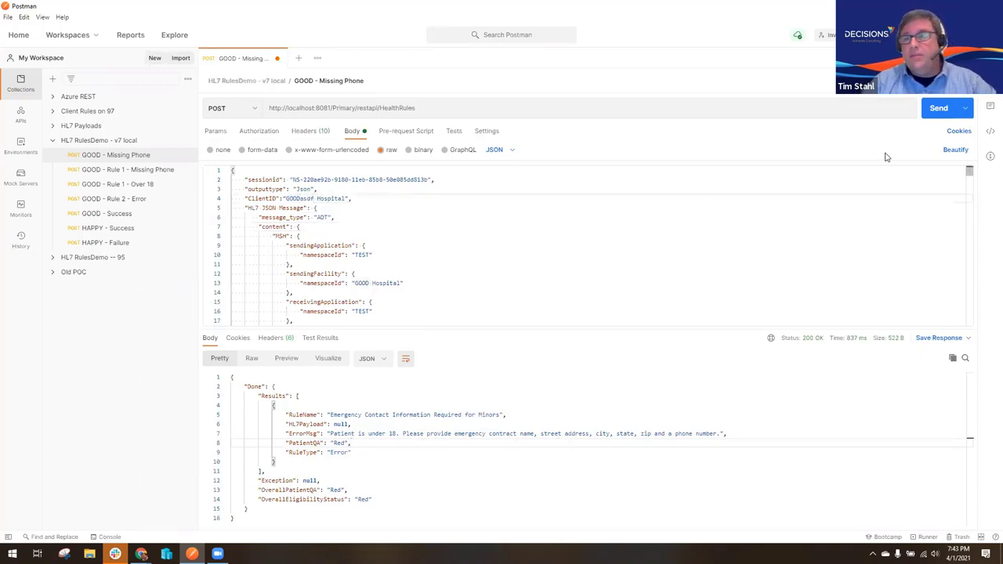
pyautogui.click(937, 108)
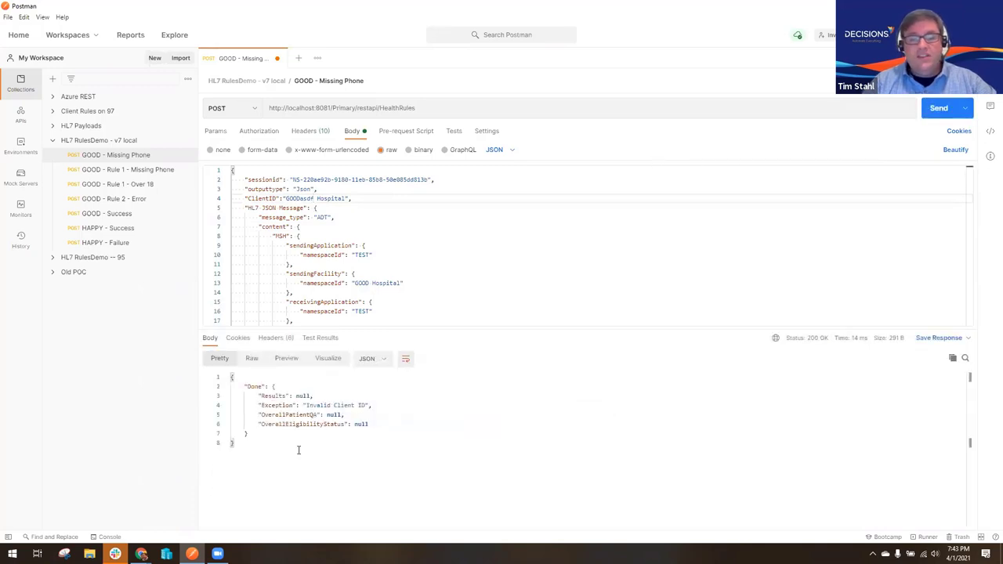
pyautogui.moveTo(298, 447); pyautogui.dragTo(220, 378)
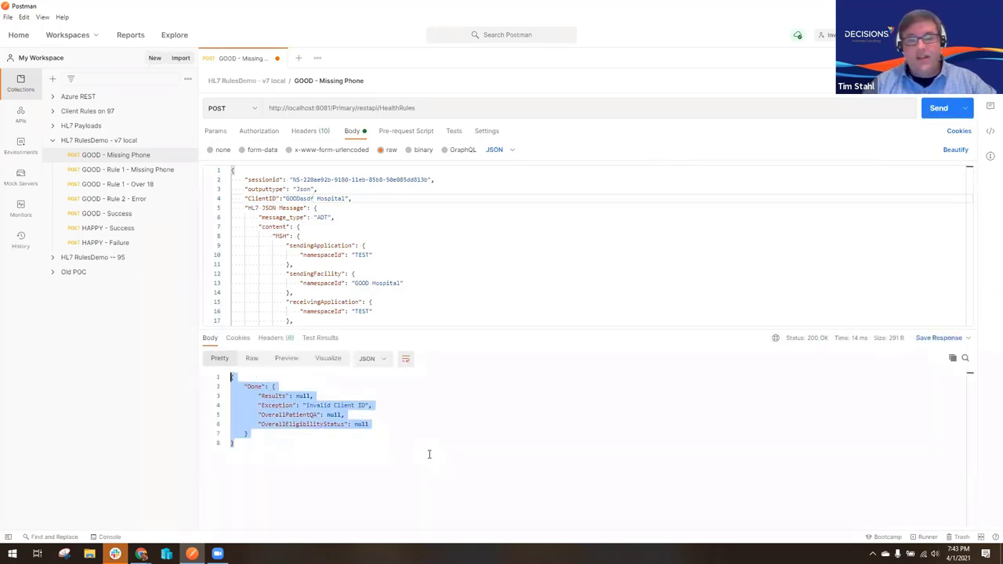
pyautogui.click(373, 415)
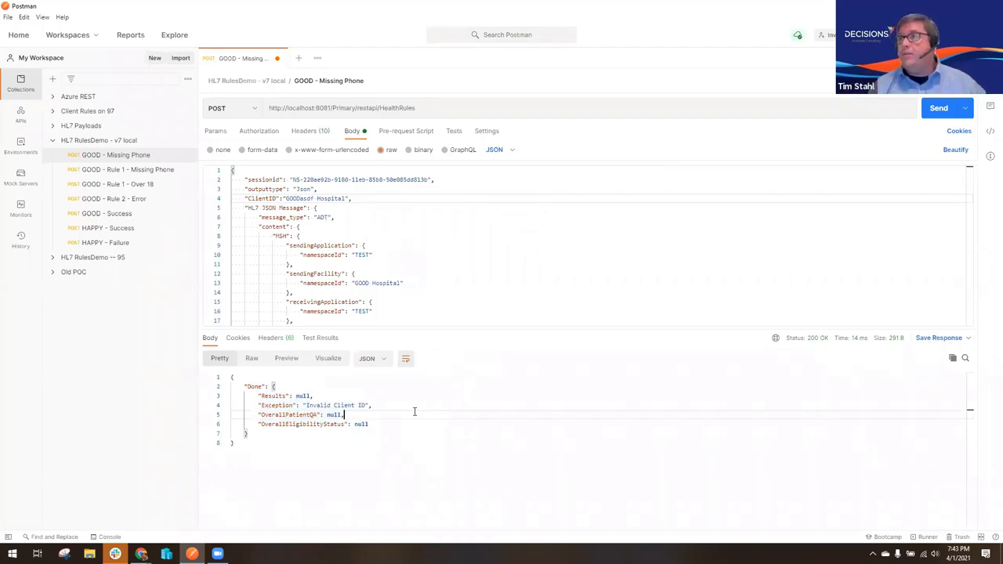
# Restore the ClientID in the request body to "GOOD Hospital" and send the request again.
pyautogui.click(312, 198)
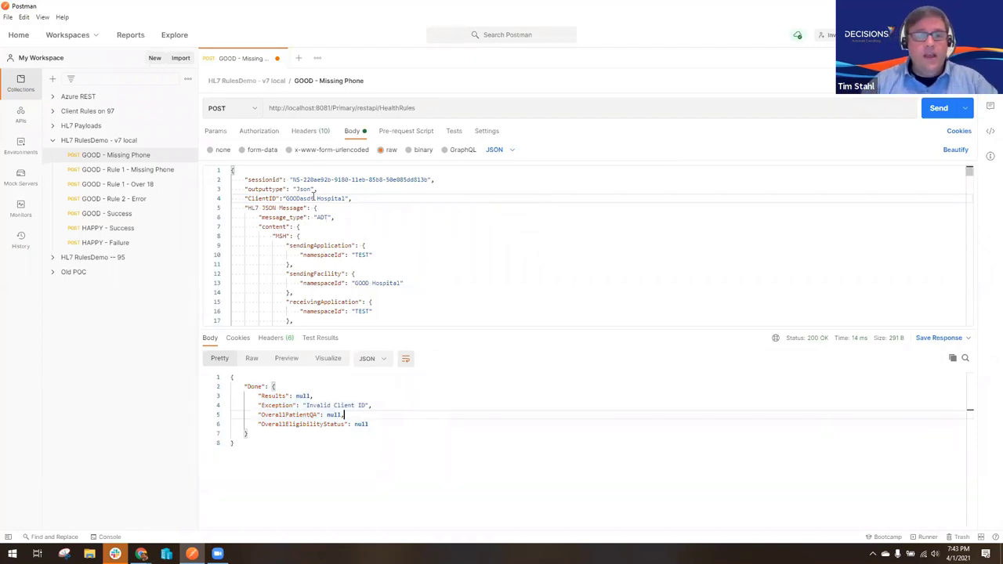
pyautogui.press('BackSpace')
pyautogui.press('BackSpace')
pyautogui.press('BackSpace')
pyautogui.press('BackSpace')
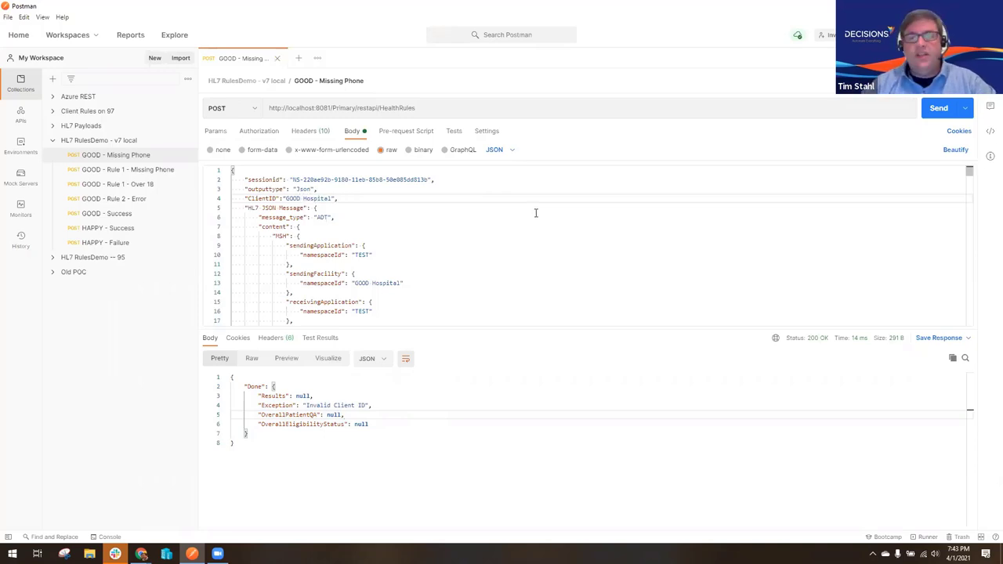
pyautogui.click(942, 114)
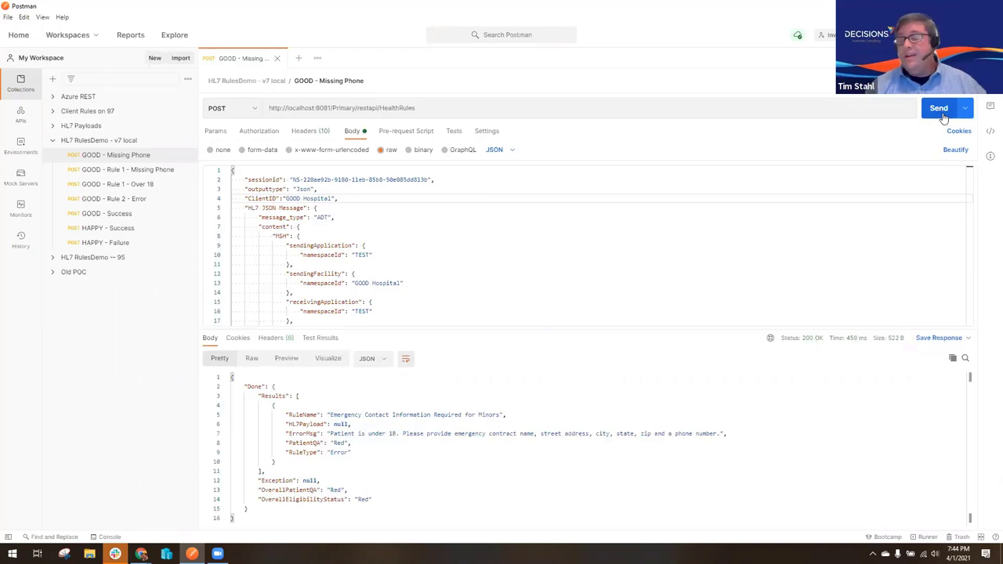
# Switch back to Decisions Studio and run the Build New Client Ruleset flow from the Flow folder.
pyautogui.hotkey('alt', 'Tab')
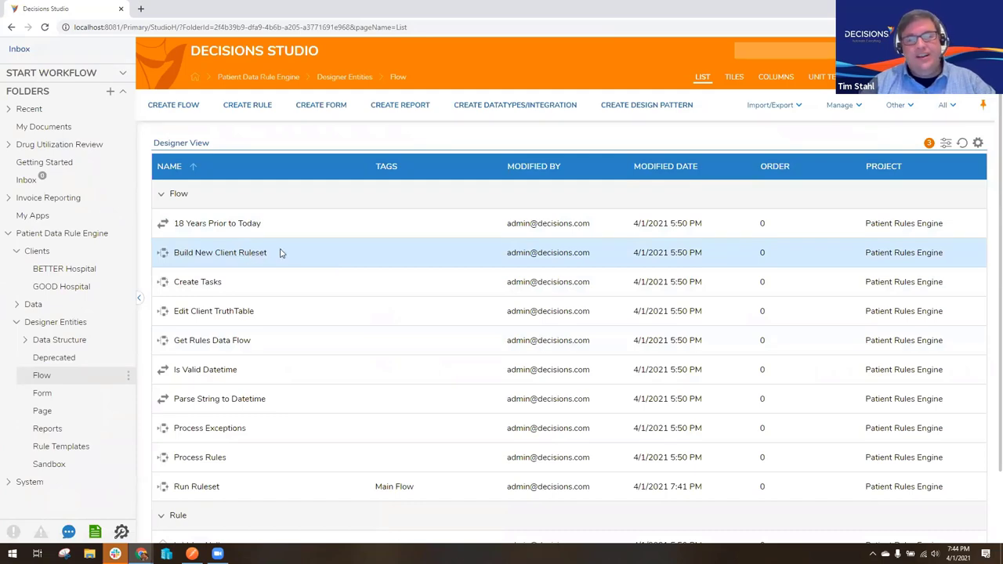
pyautogui.click(262, 256)
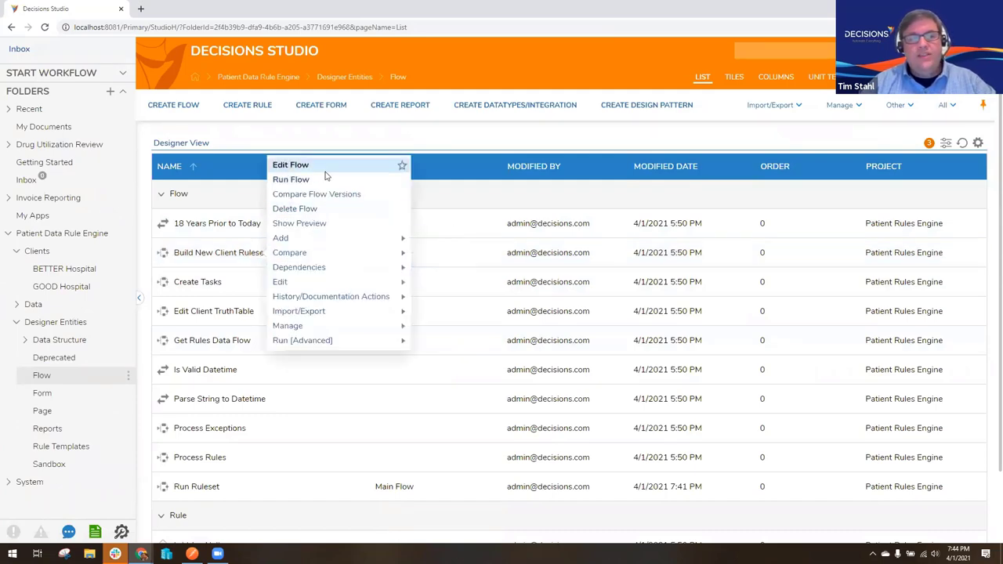
pyautogui.click(326, 177)
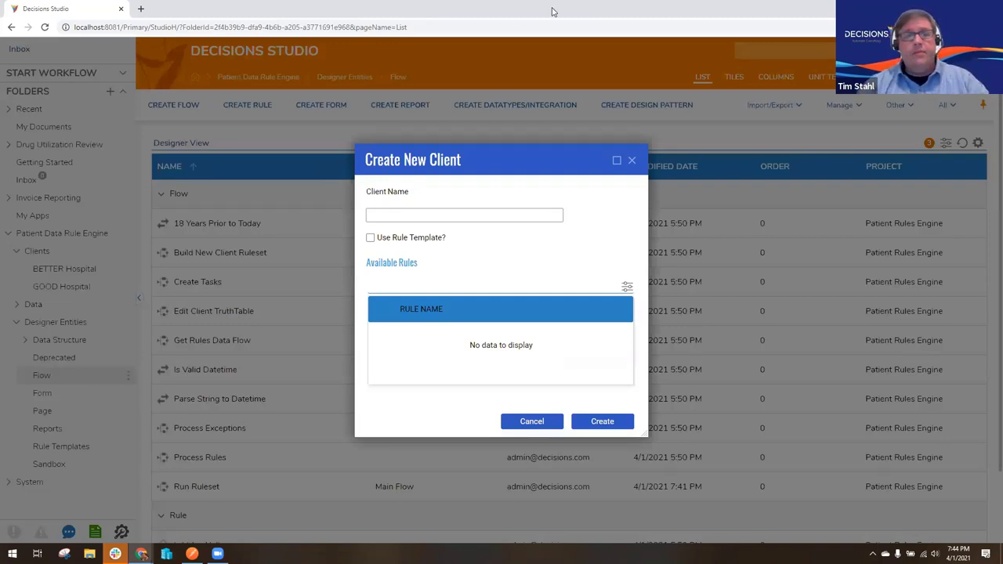
# Create a new client named "HAPPY Hospital" with the rule template enabled, after reviewing the available rules.
pyautogui.click(459, 217)
pyautogui.write('HAPPY')
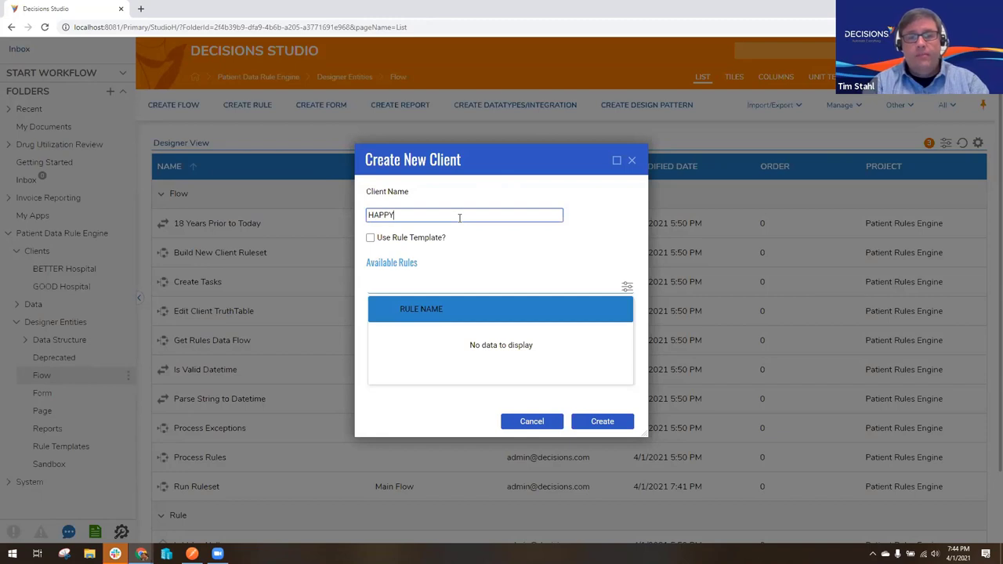
pyautogui.write(' Hospital')
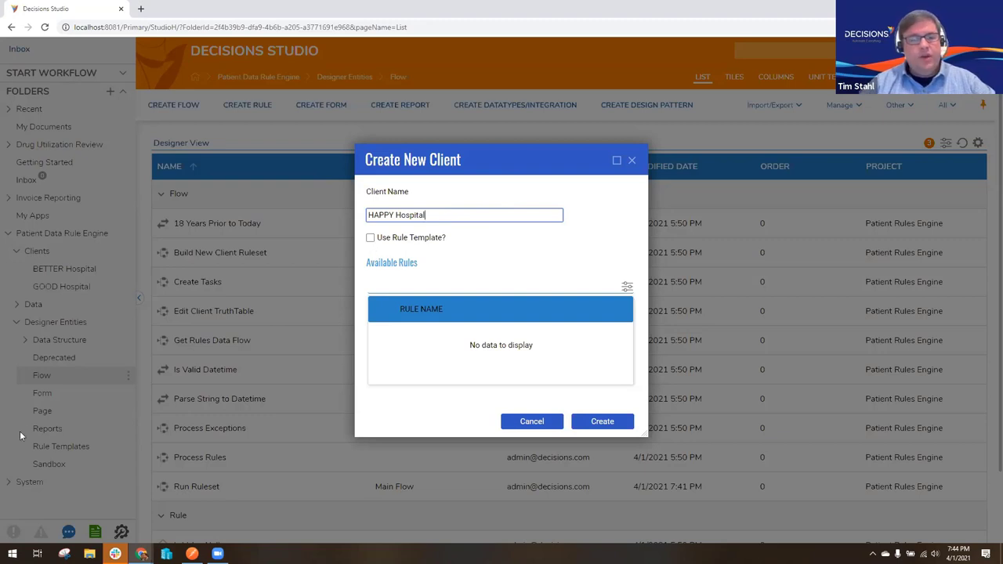
pyautogui.click(406, 238)
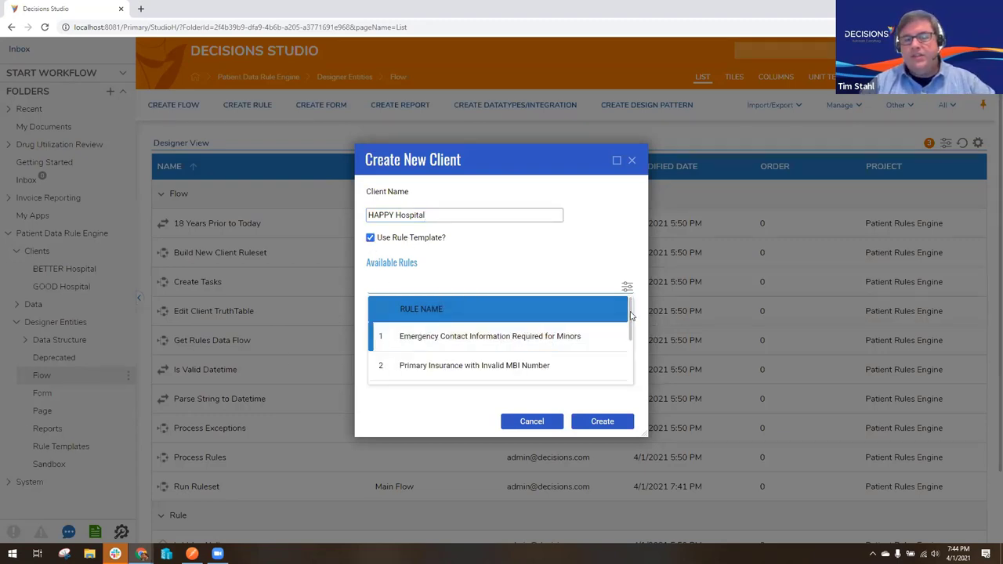
pyautogui.scroll(-3, 631, 321)
pyautogui.scroll(3, 631, 344)
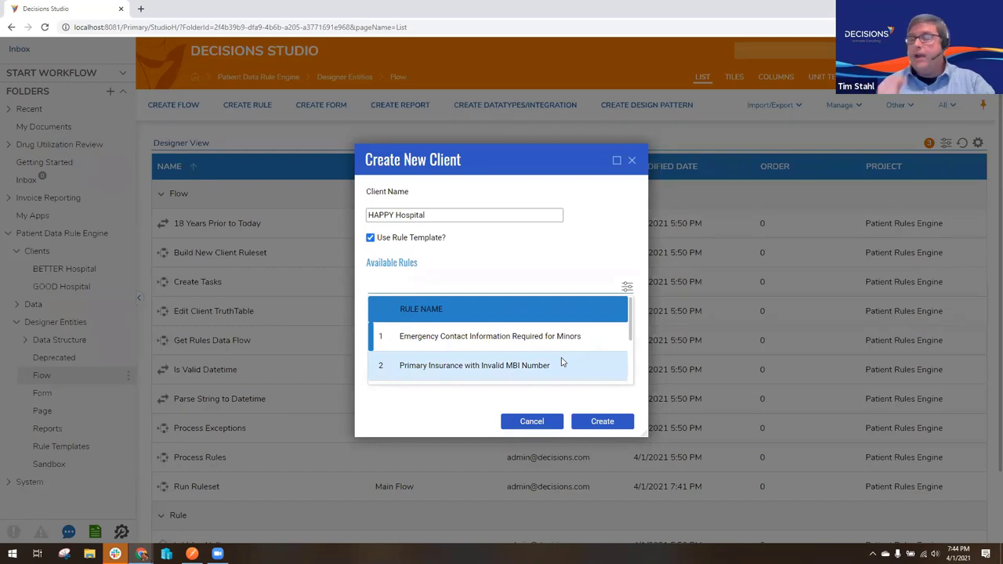
pyautogui.click(589, 420)
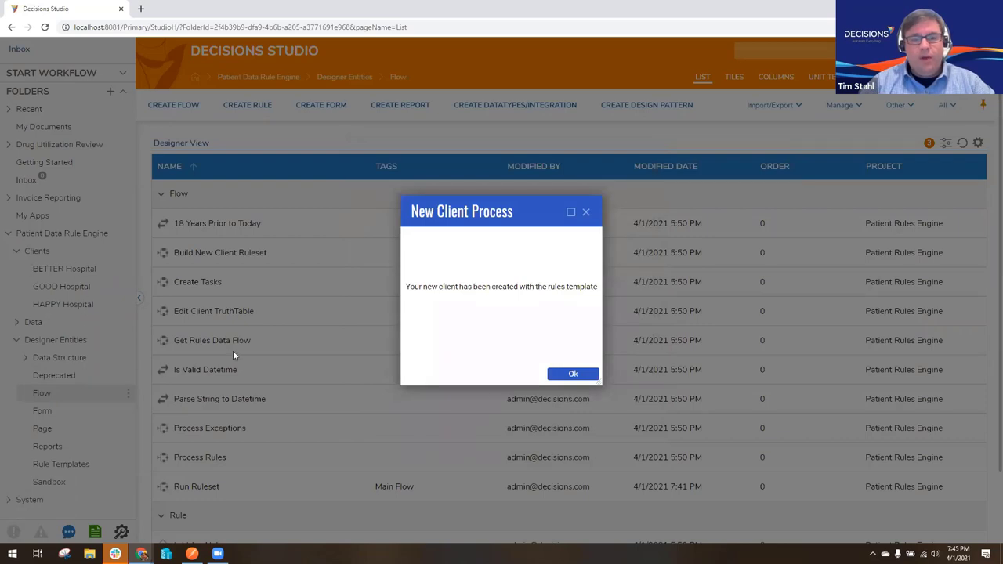
pyautogui.click(573, 373)
# Delete the "Guarantor is a minor" rule from the HAPPY Hospital client folder.
pyautogui.click(65, 306)
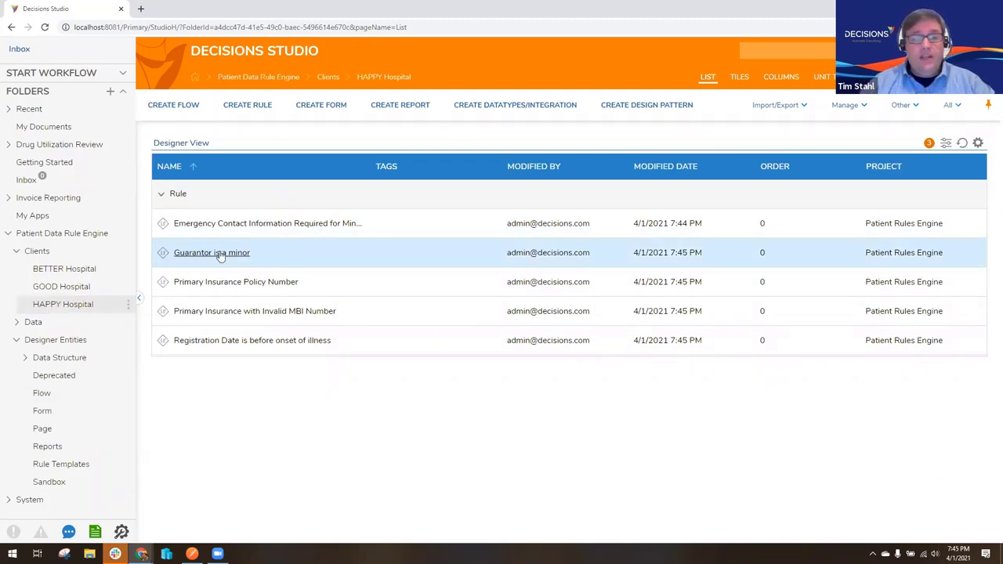
pyautogui.rightClick(285, 253)
pyautogui.click(309, 196)
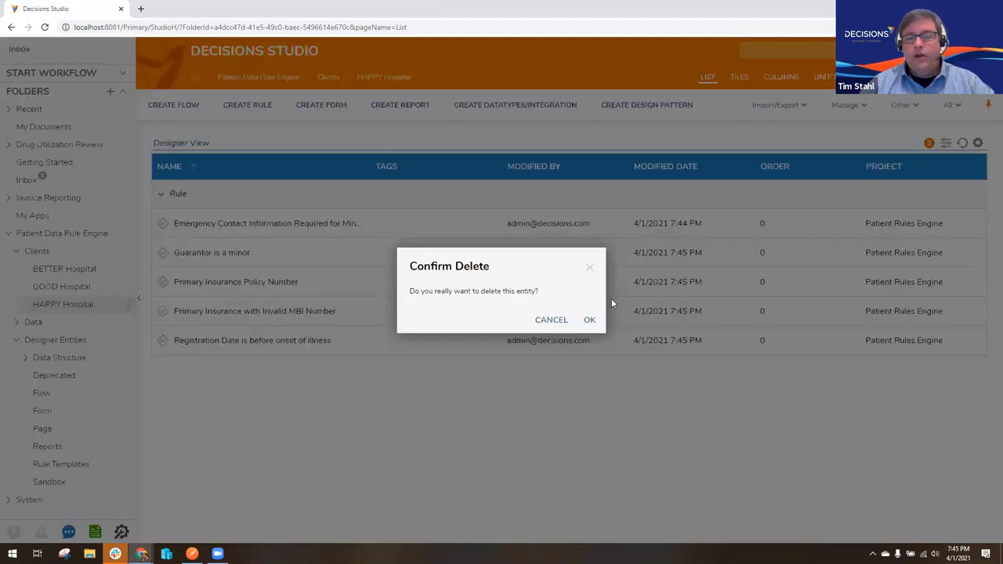
pyautogui.click(589, 320)
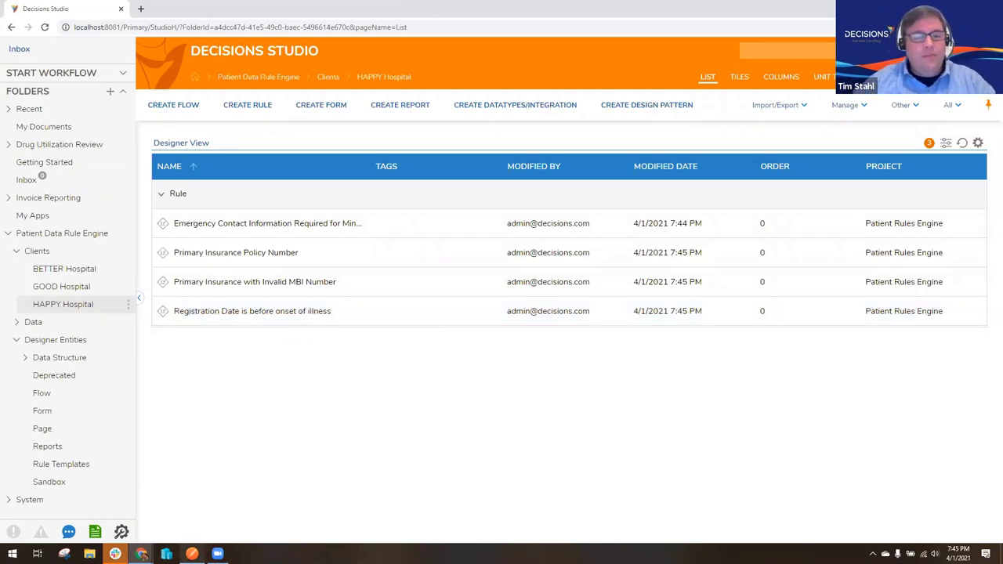
# Switch to Postman, open the body of the "HAPPY - Success" request, check its ClientID, send the request and examine the response.
pyautogui.click(192, 554)
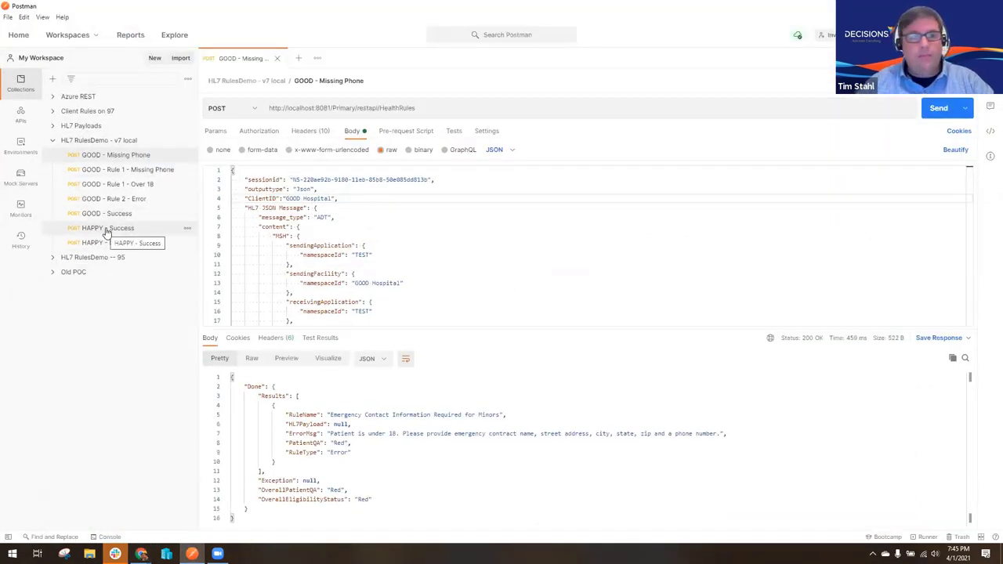
pyautogui.click(106, 229)
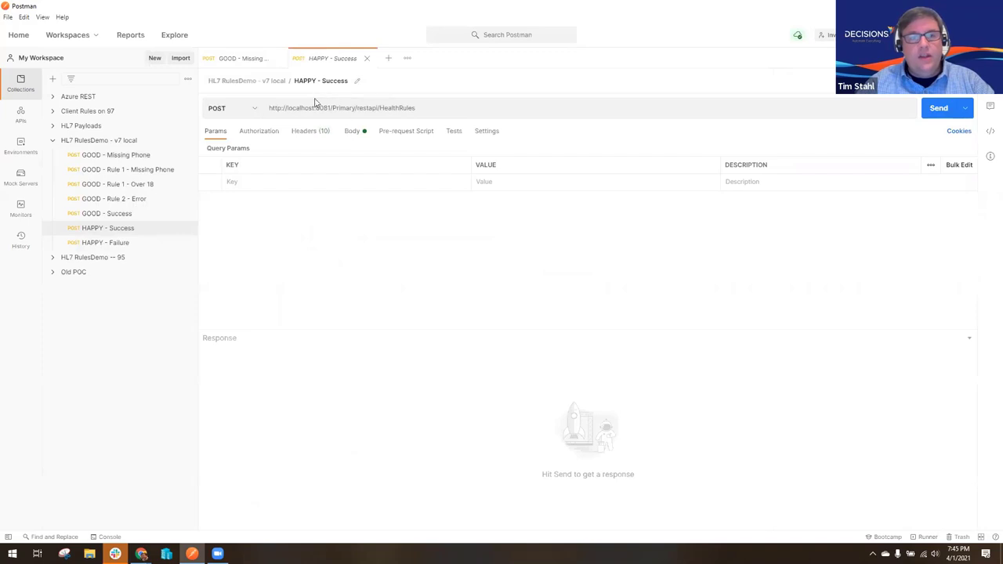
pyautogui.click(351, 132)
pyautogui.moveTo(289, 198); pyautogui.dragTo(336, 198)
pyautogui.click(937, 113)
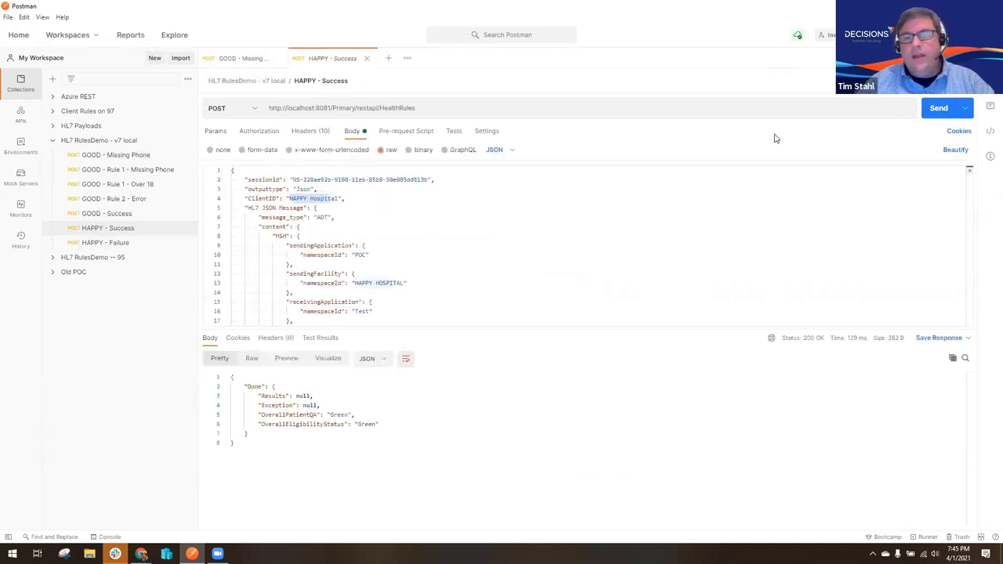
pyautogui.click(321, 451)
pyautogui.hotkey('ctrl', 'a')
pyautogui.click(427, 483)
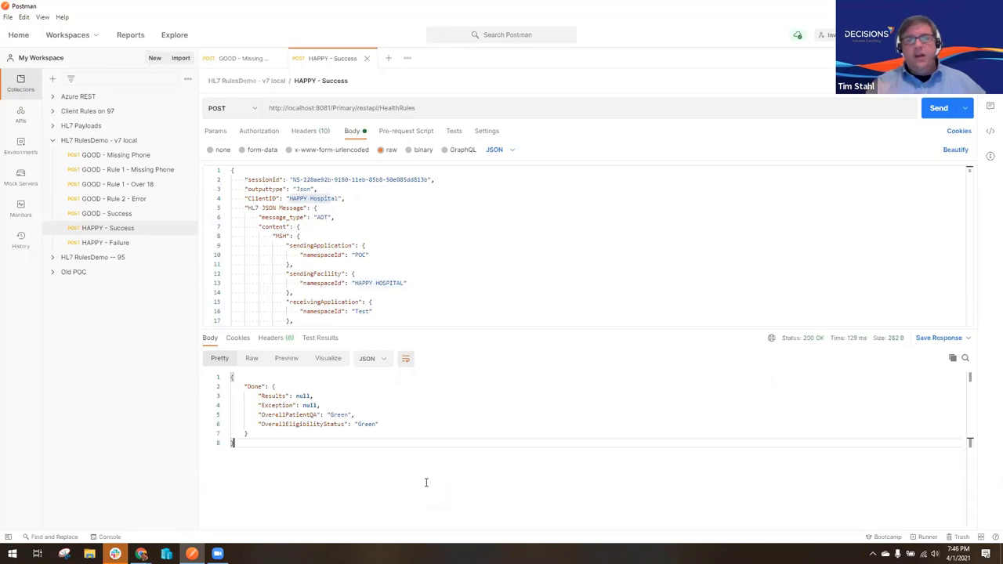
pyautogui.click(618, 106)
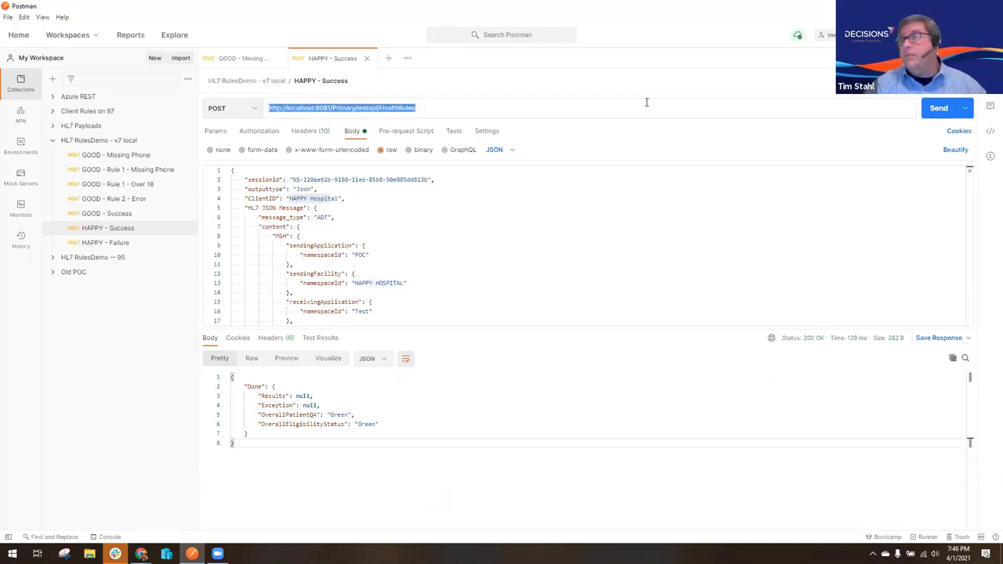